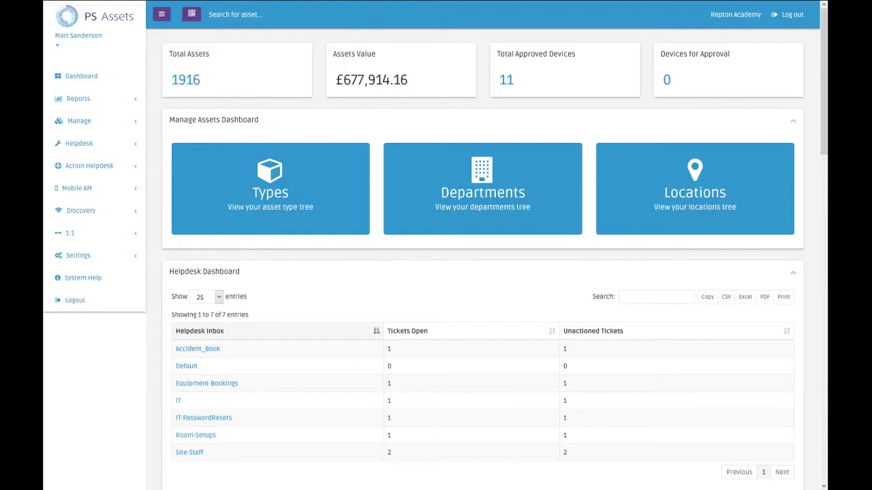
- Switch to the Excel workbook, examine the asset IDs and purchase values listed, and return to PS Assets
key(alt+Tab)
click(334, 225)
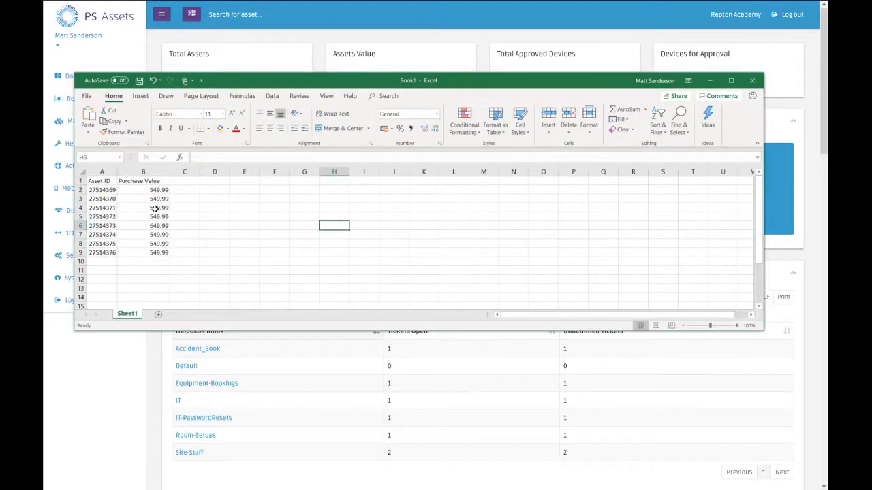
drag(102, 180, 157, 246)
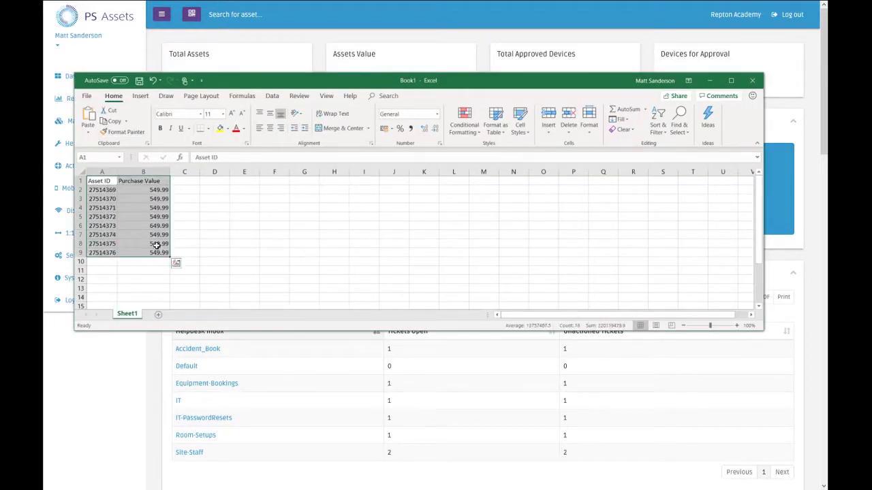
click(159, 229)
click(209, 272)
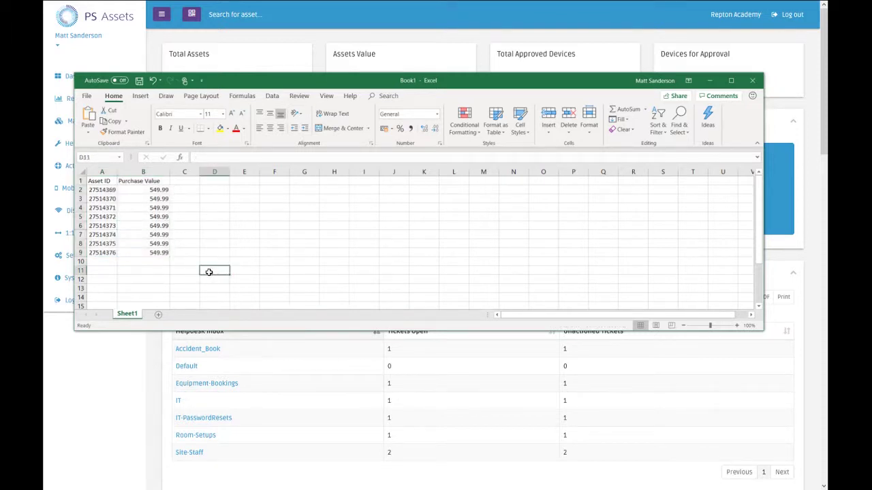
drag(107, 182, 134, 250)
click(186, 215)
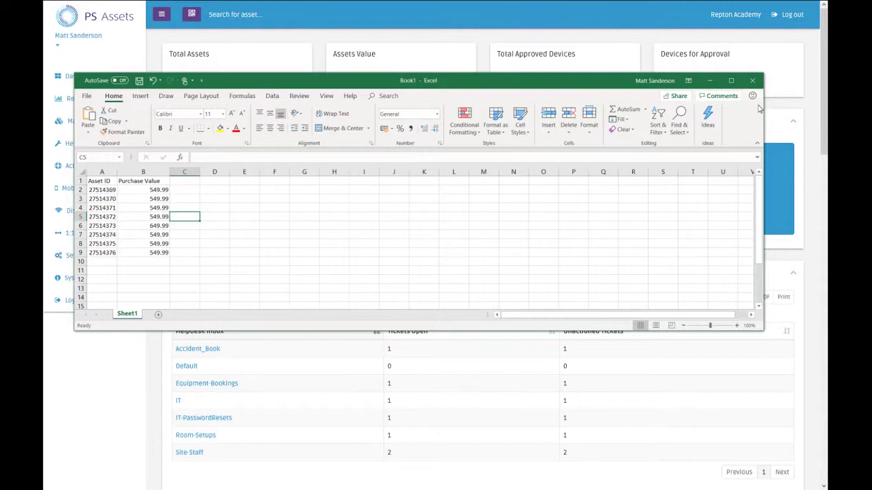
drag(762, 109, 351, 109)
click(298, 81)
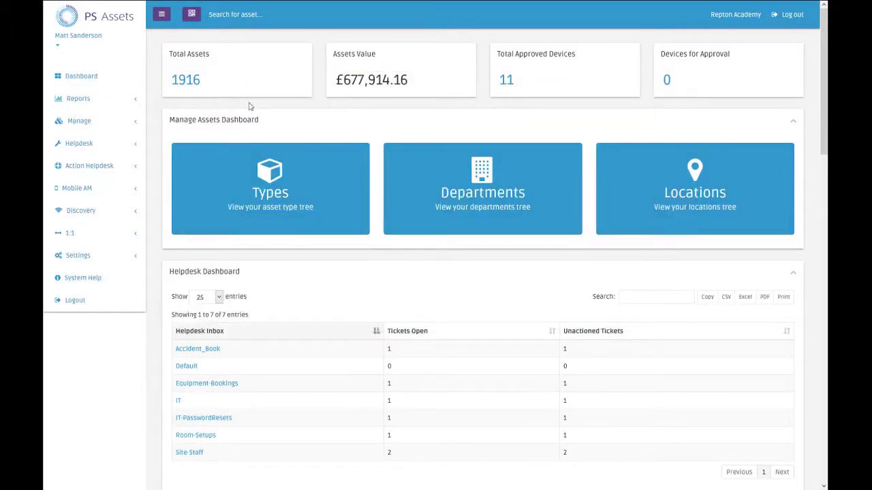
- Open the Edit Assets page and review its options for editing assets by type, location, department or import
click(92, 123)
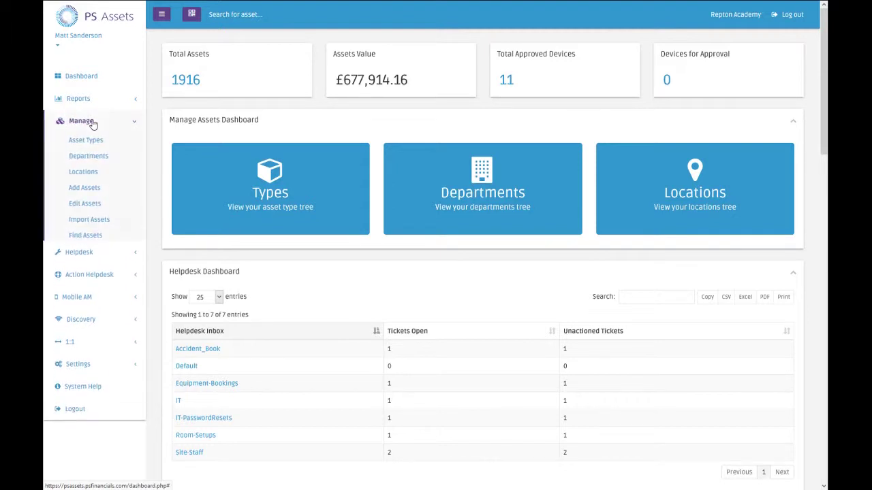
click(86, 206)
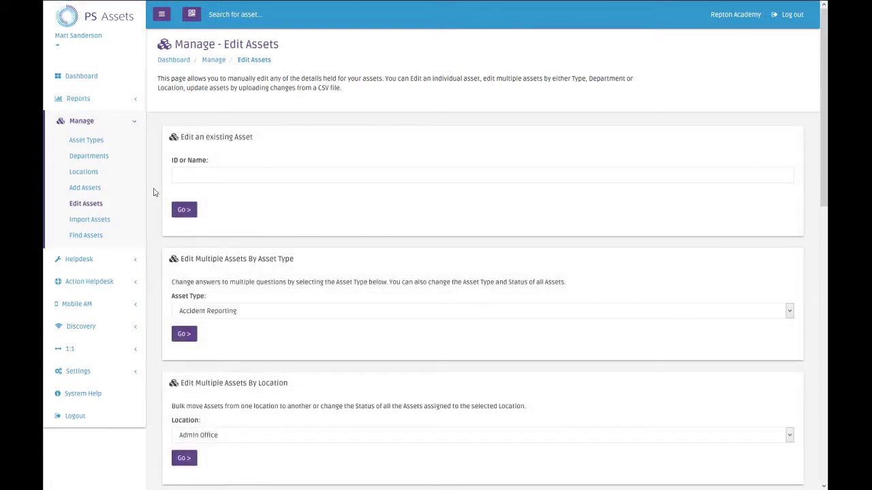
scroll(165, 191, down, 3)
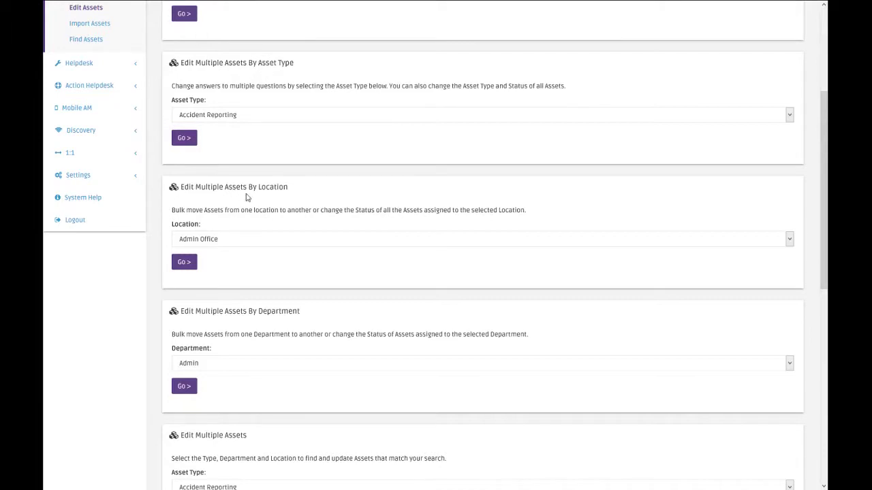
scroll(170, 259, down, 2)
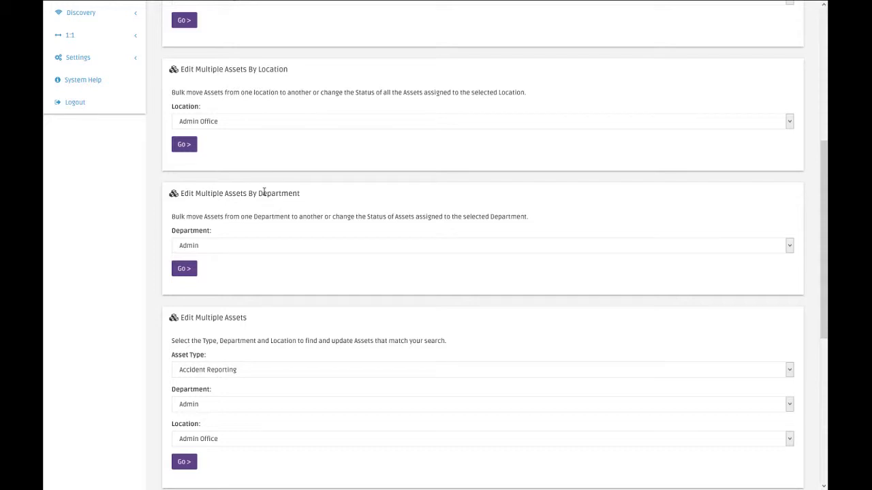
scroll(107, 228, down, 3)
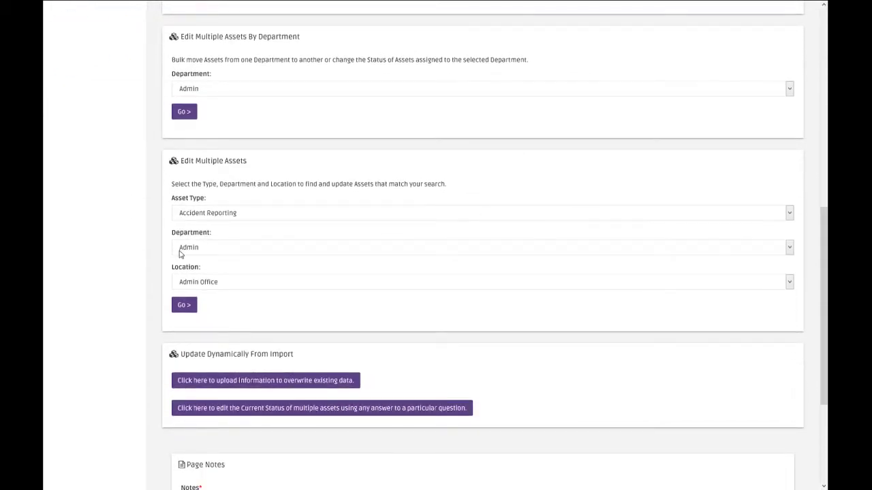
scroll(129, 263, down, 2)
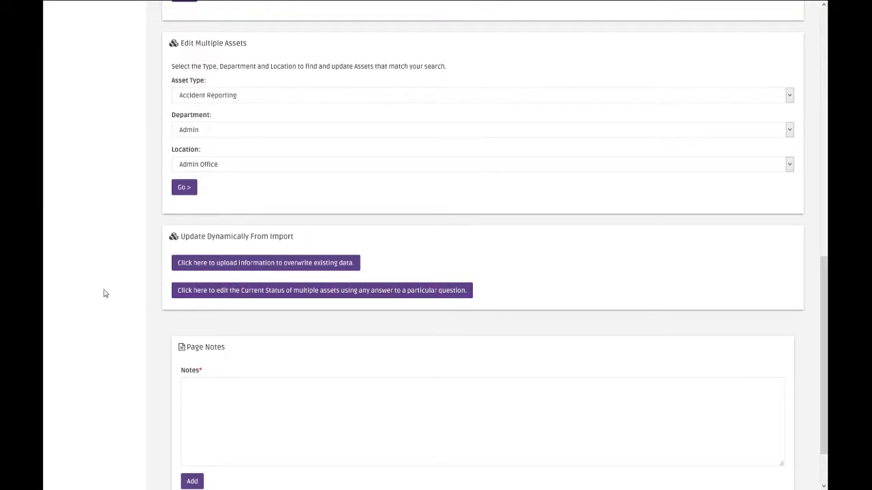
scroll(105, 290, up, 5)
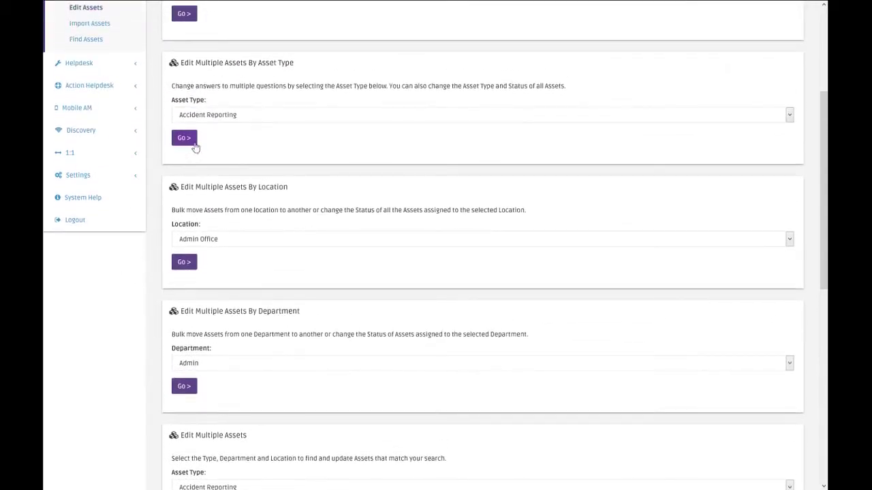
scroll(150, 257, down, 2)
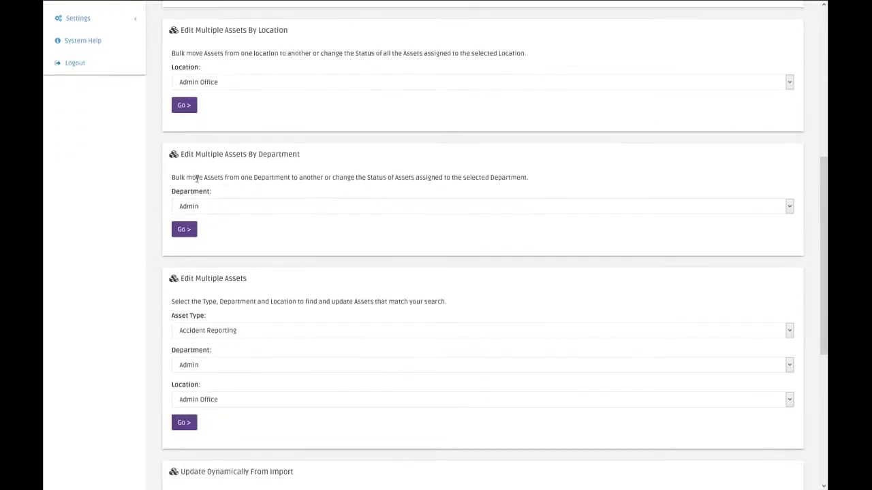
scroll(122, 293, up, 3)
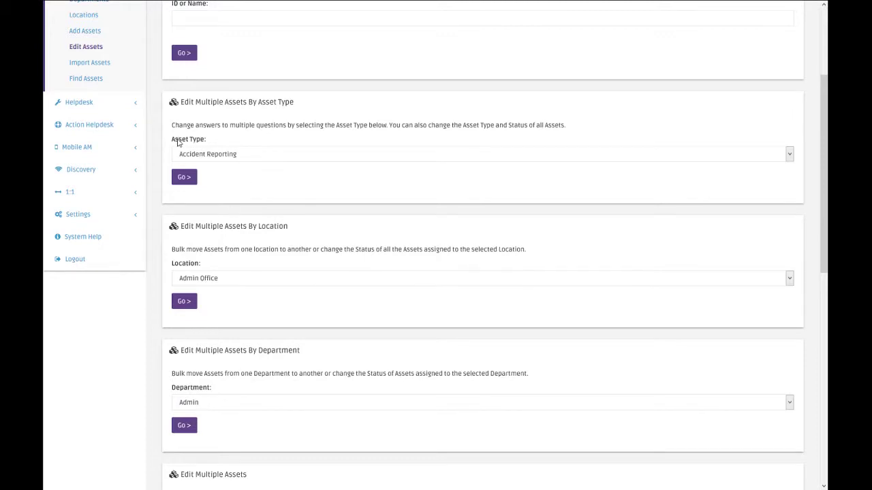
- Start a bulk edit by asset type for Printer Scanner MFD Fax
drag(176, 141, 205, 141)
click(228, 143)
click(218, 157)
scroll(229, 224, down, 10)
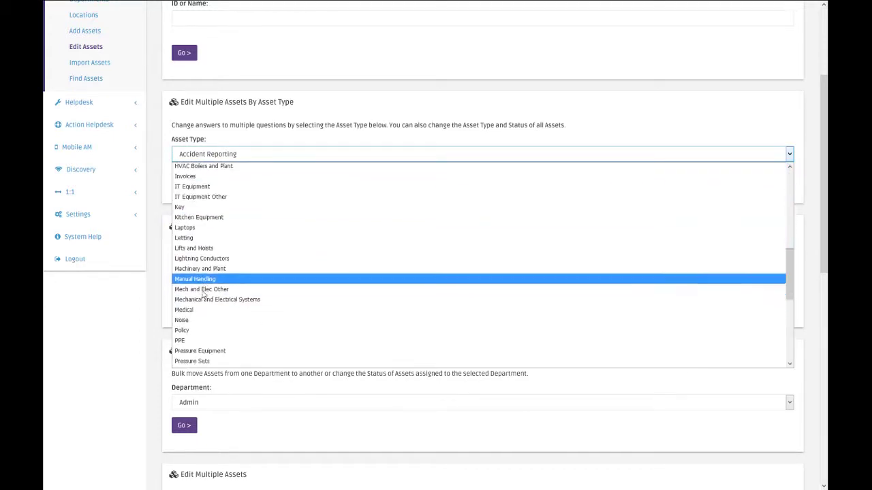
scroll(205, 280, down, 4)
click(204, 248)
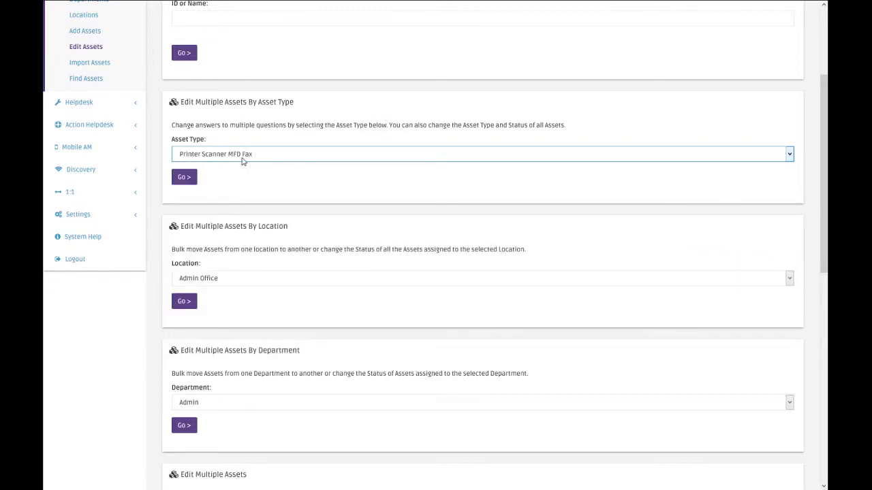
click(184, 178)
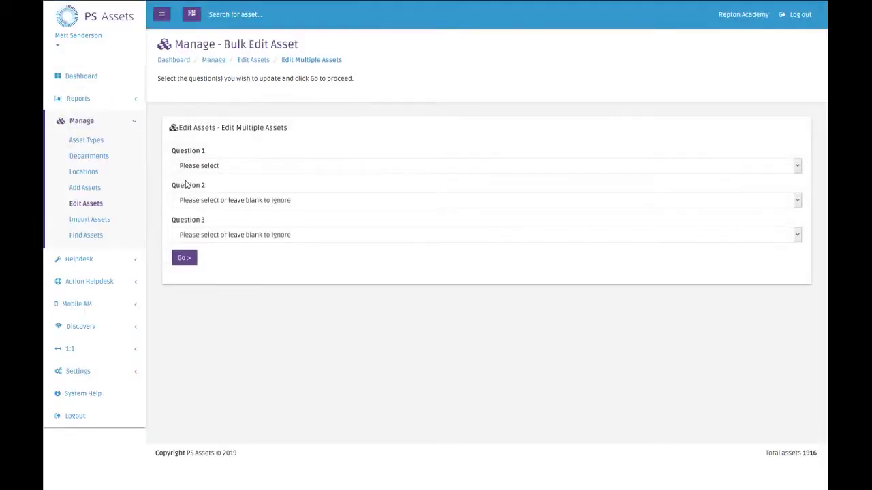
- Choose Expected Replacement Date (DD/MM/YY) and Notes as the questions to update and proceed to the multiple-asset edit table
click(194, 166)
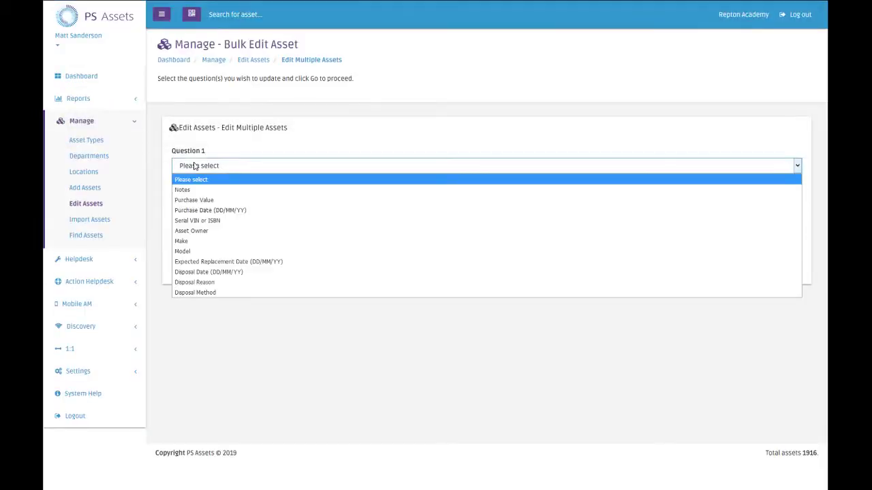
click(228, 263)
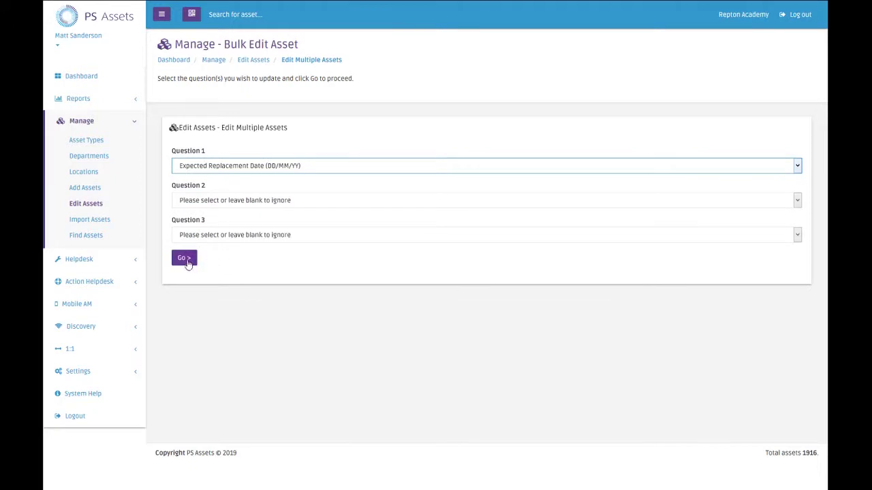
click(196, 202)
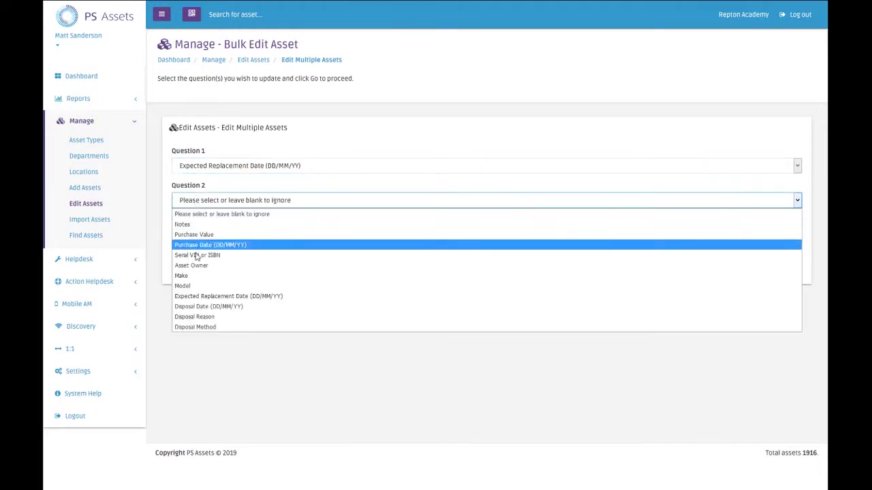
click(183, 224)
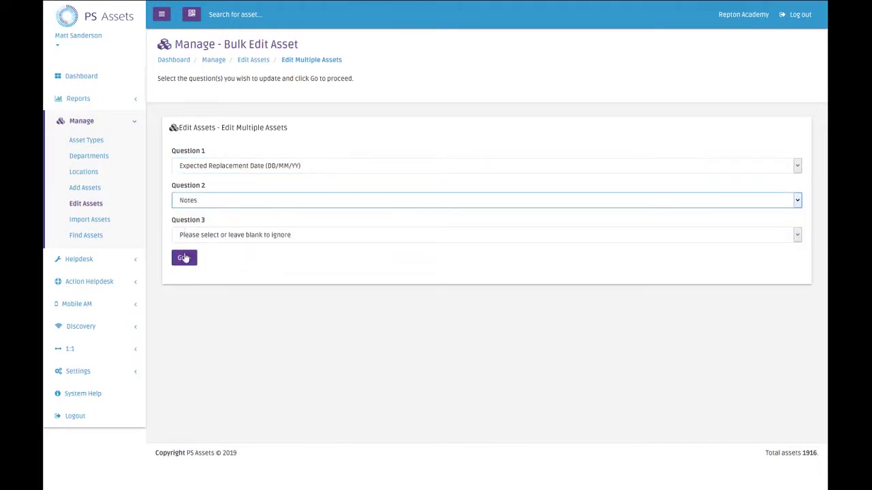
click(184, 259)
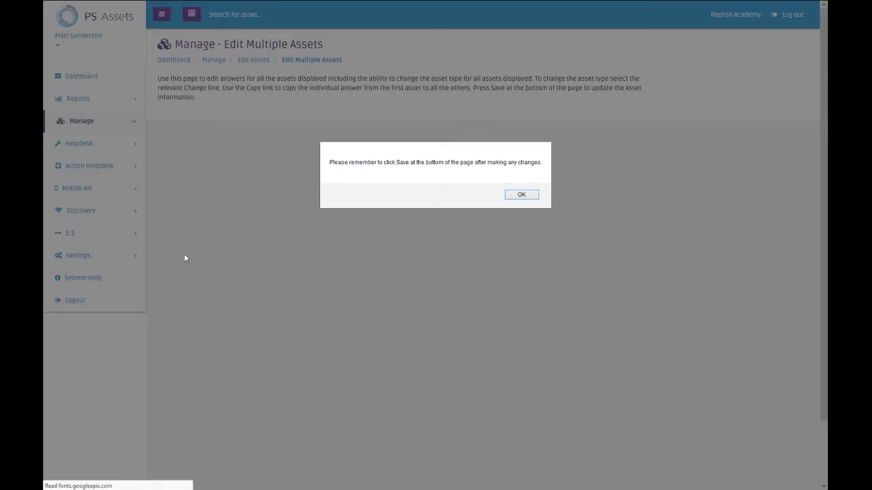
click(522, 195)
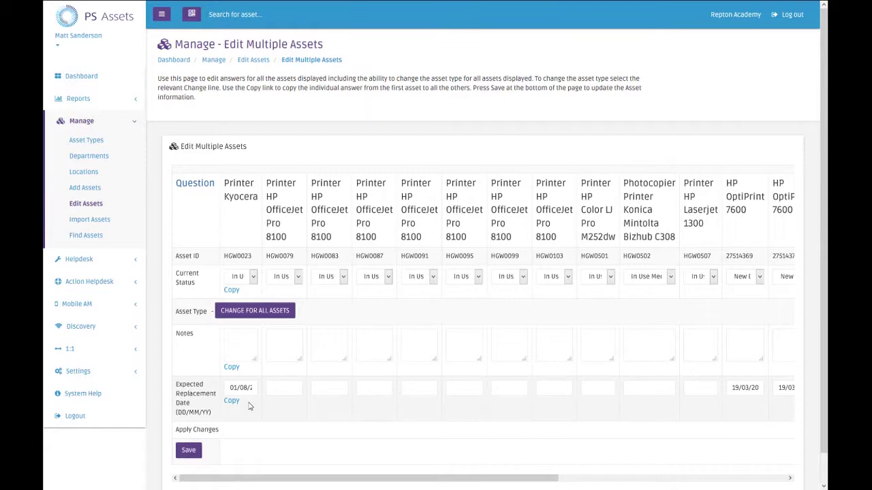
- Enter a note for the Kyocera printer stating that the printer is owned and not leased, and copy it to all assets
drag(253, 481, 204, 472)
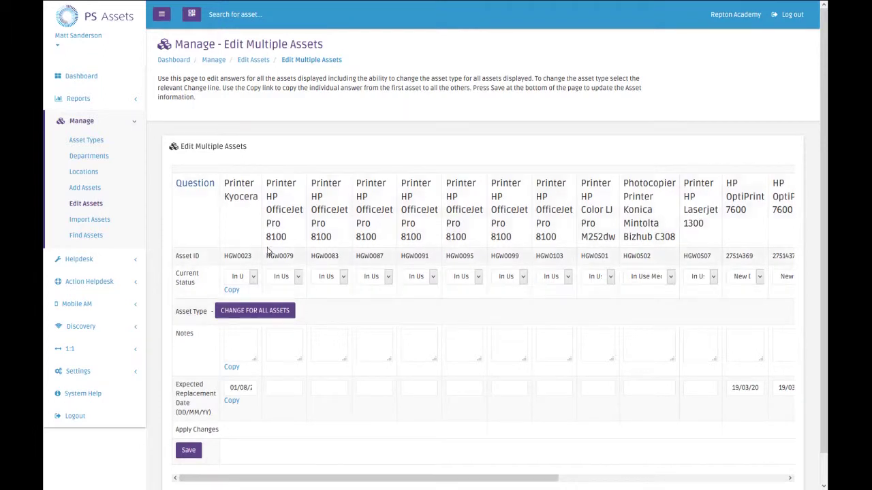
scroll(169, 294, down, 1)
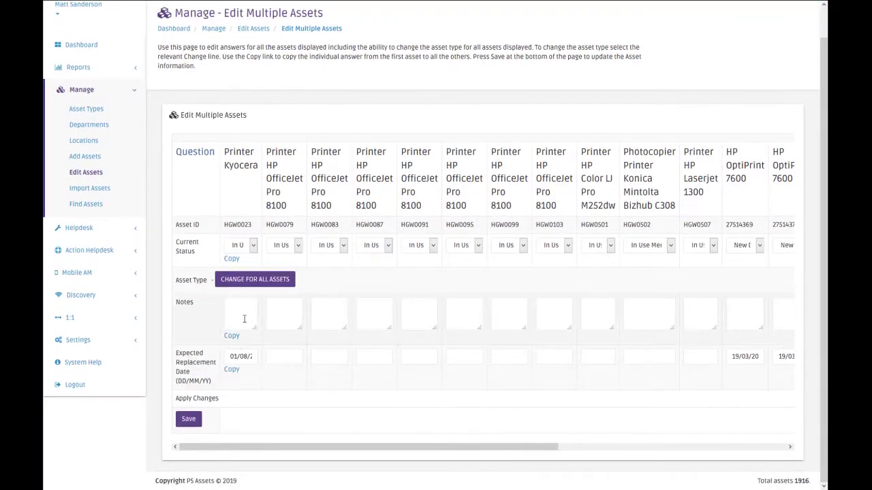
click(240, 314)
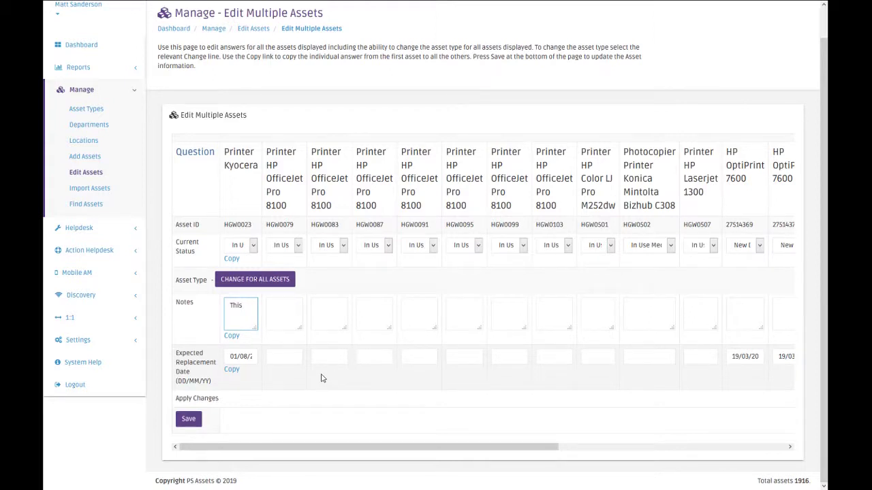
text(This printer id)
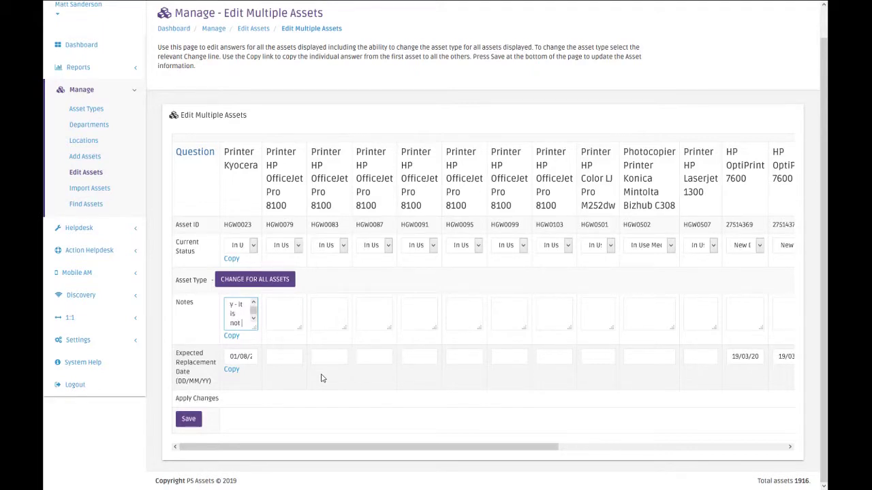
text(ased)
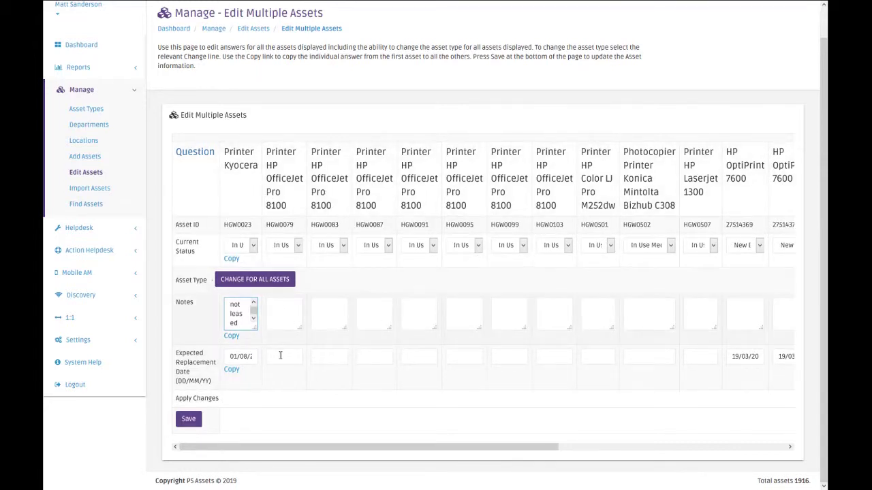
click(232, 338)
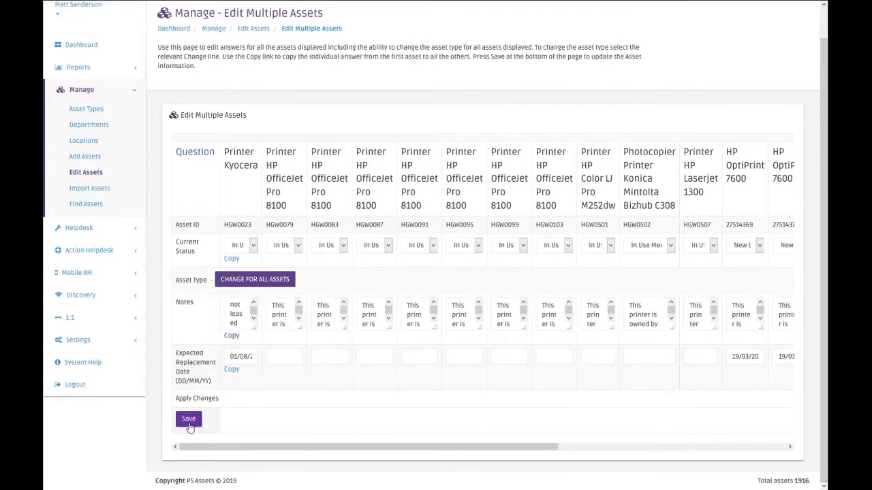
- Set the Kyocera printer's expected replacement date to 19/03/2020, copy it to all assets, and save the changes
drag(178, 351, 195, 380)
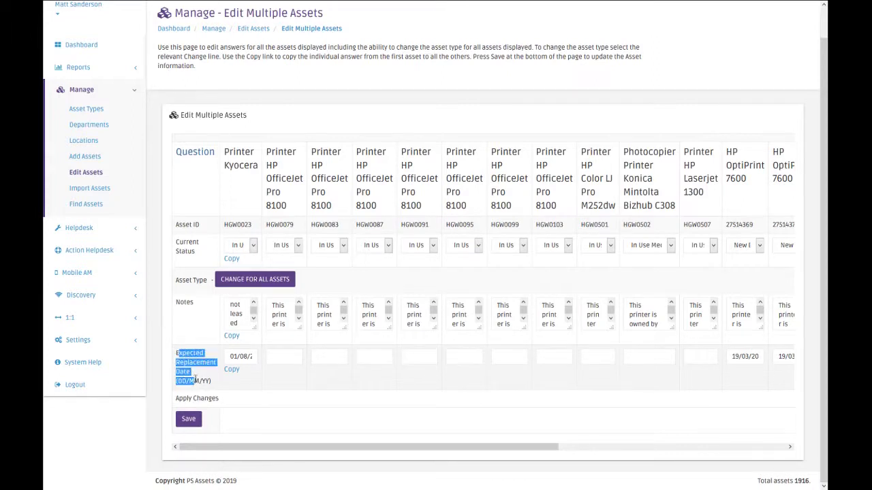
click(196, 376)
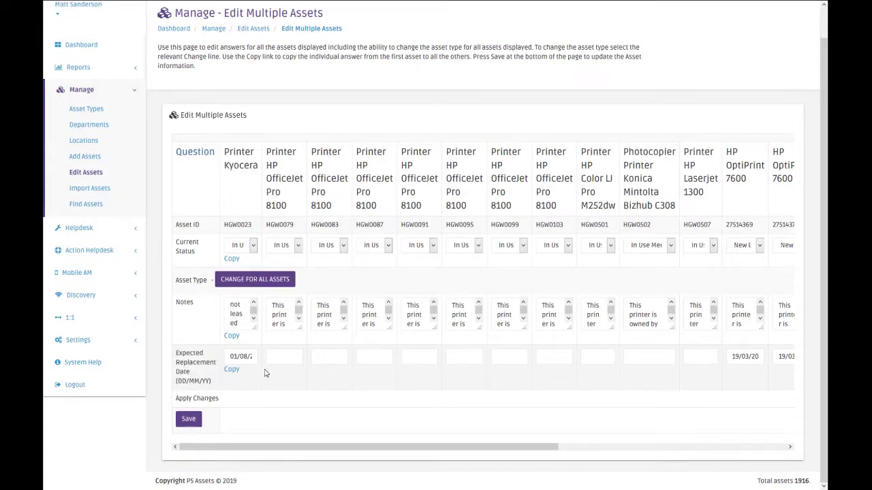
click(229, 356)
key(ctrl+a)
key(BackSpace)
text(19/03/2)
text(02)
text(0)
click(232, 370)
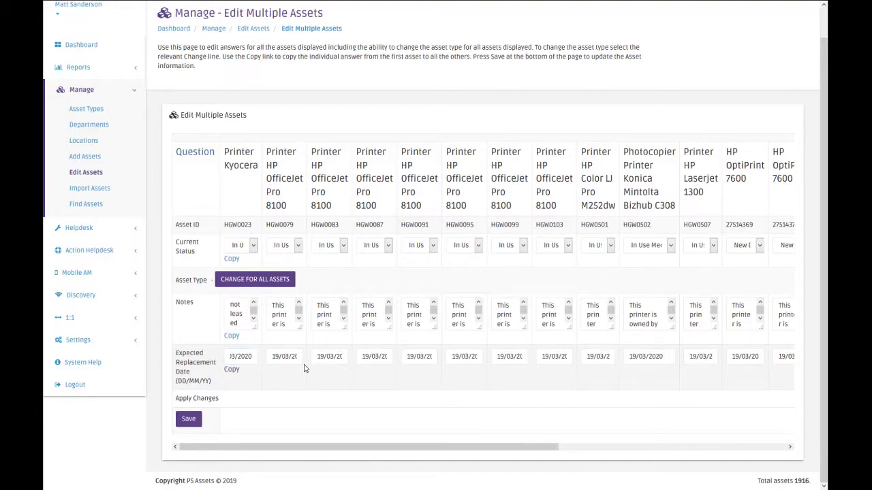
click(189, 420)
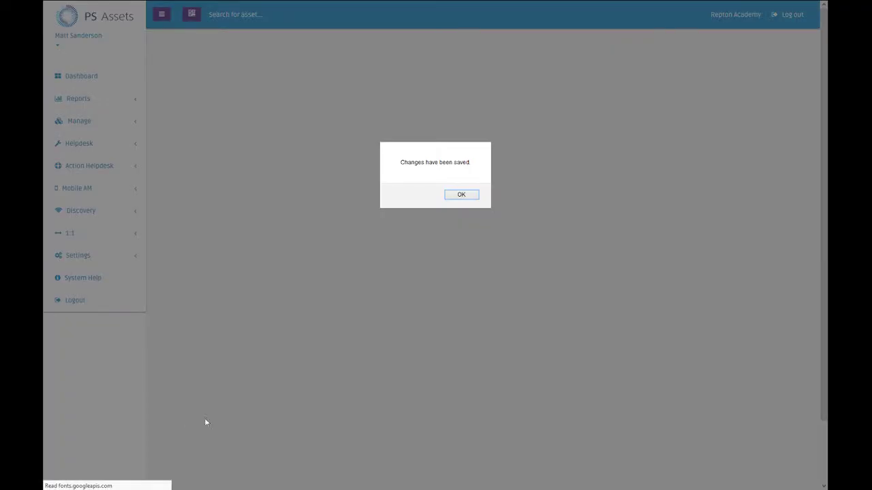
click(469, 195)
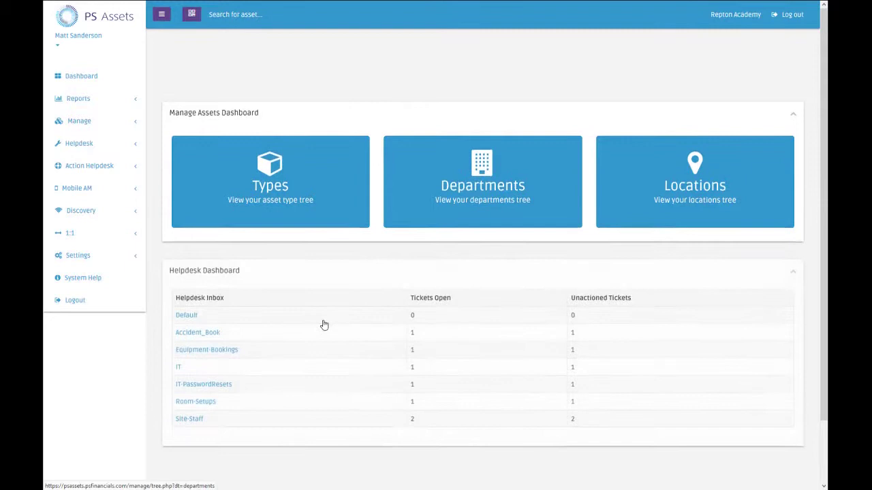
- Open the last HP OptiPrint 7600 asset under Standard Asset Register, IT Equipment, Printer Scanner MFD Fax in the asset type tree
click(86, 122)
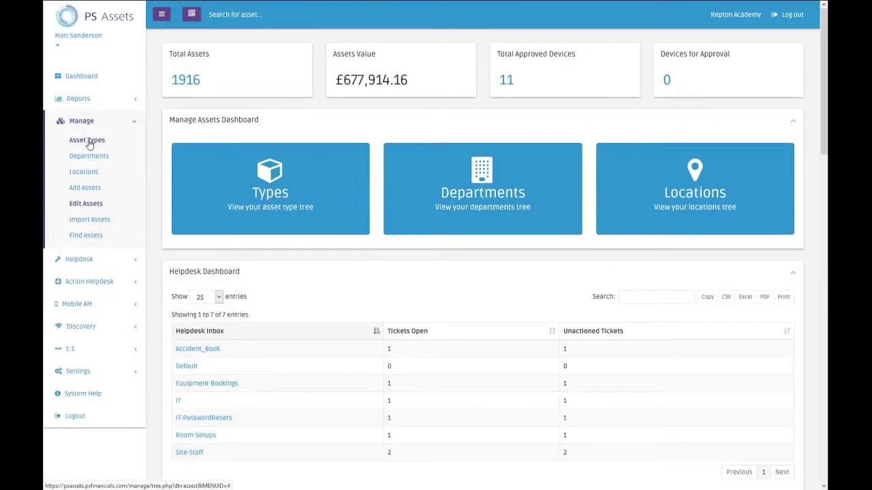
click(87, 140)
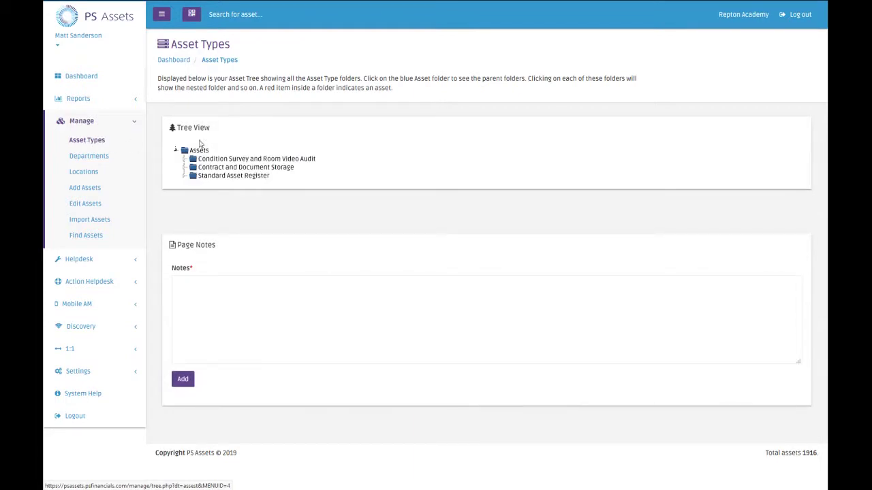
click(211, 176)
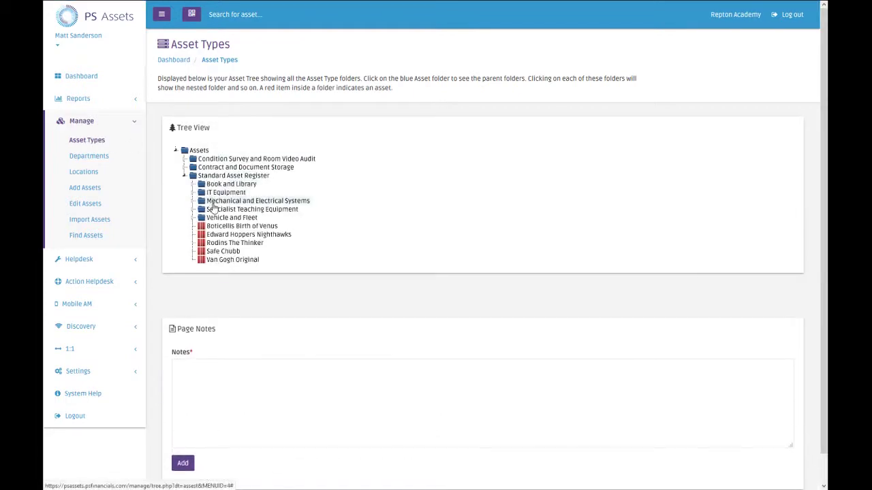
click(217, 193)
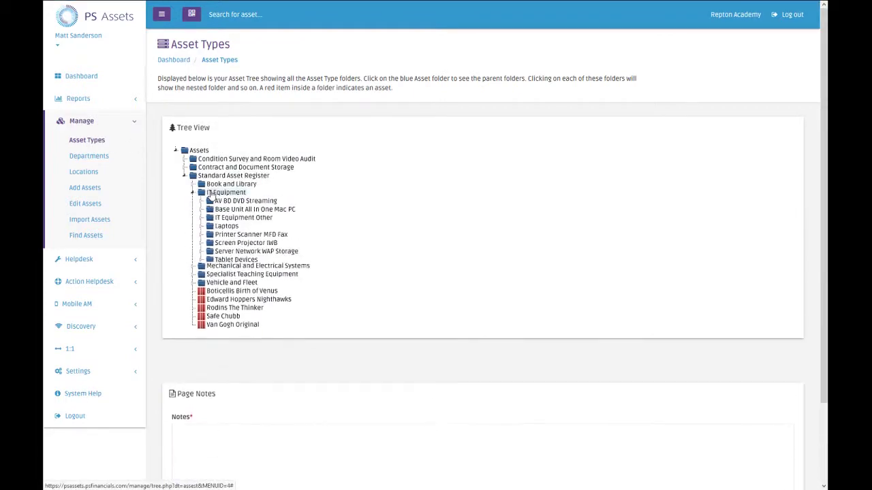
click(232, 236)
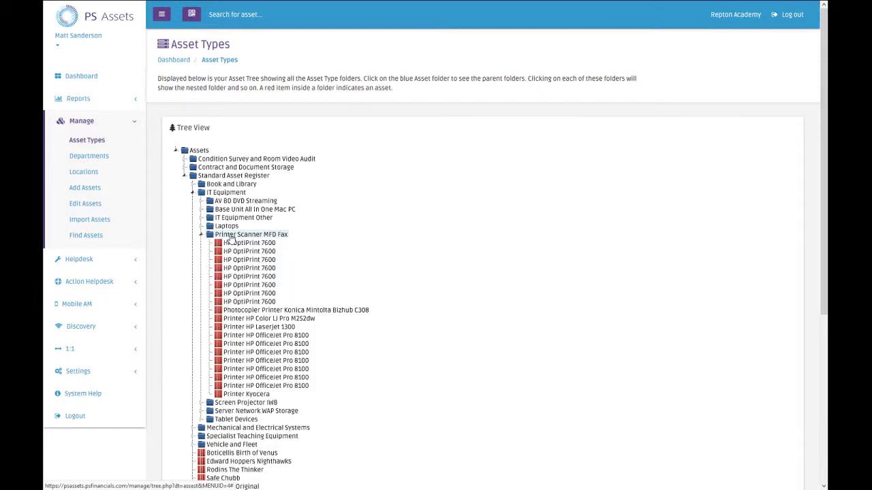
click(239, 303)
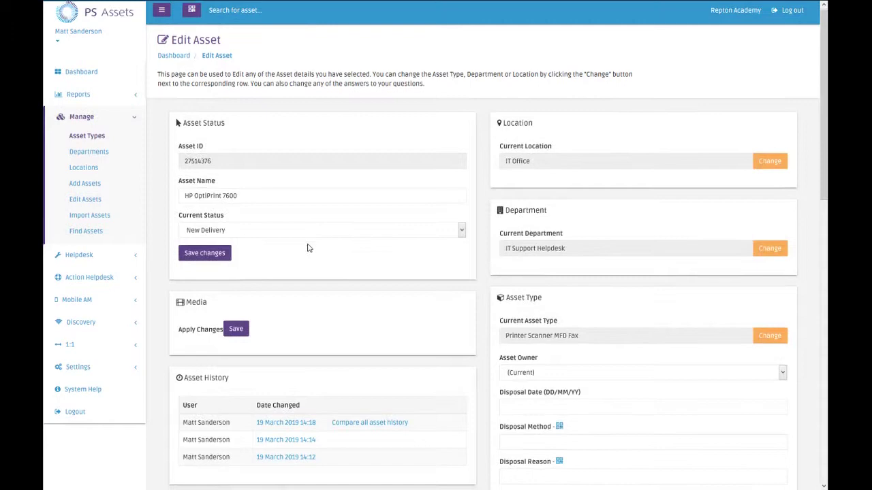
- Examine the printer's Notes and Expected Replacement Date entries to check the bulk changes
scroll(307, 249, down, 5)
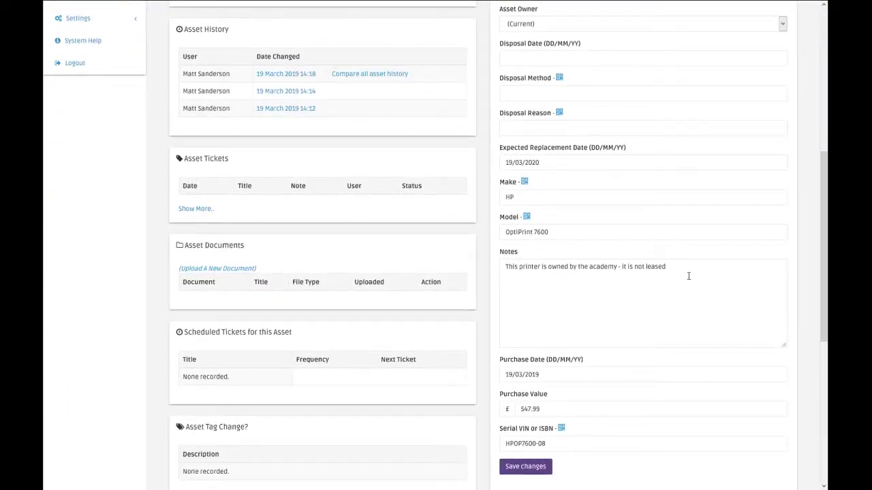
drag(688, 272, 503, 265)
click(532, 294)
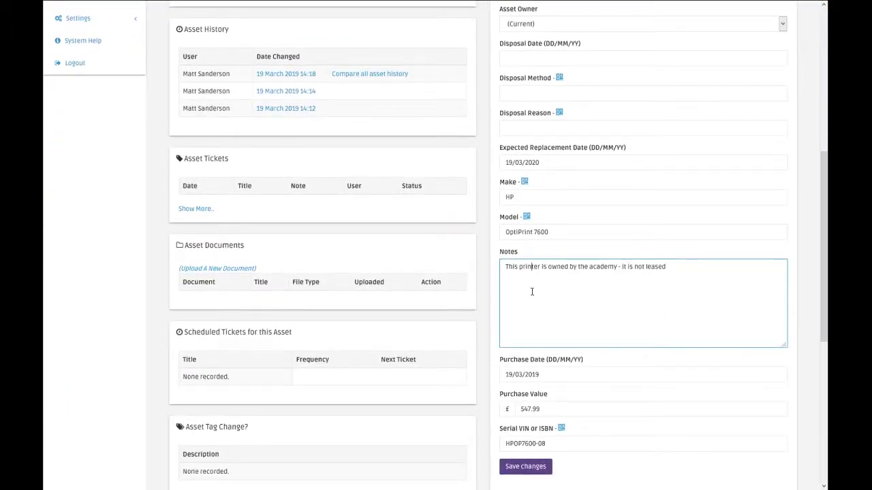
scroll(498, 302, down, 2)
scroll(498, 294, up, 1)
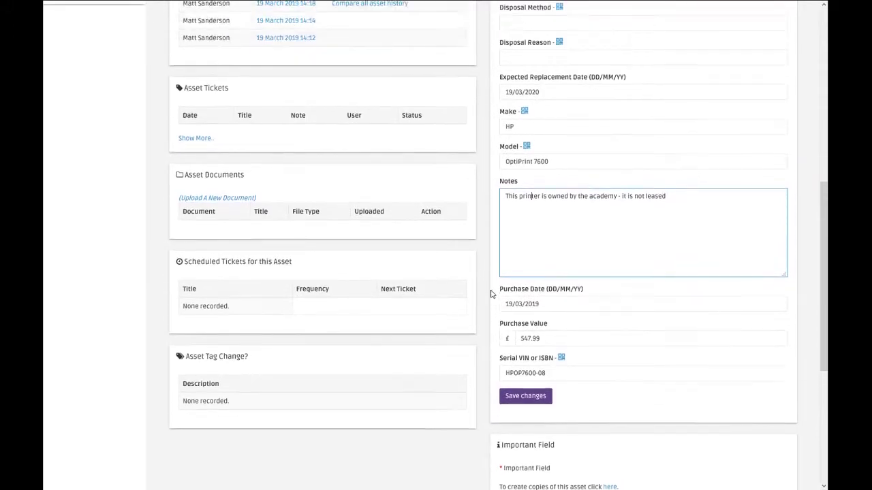
drag(504, 123, 536, 124)
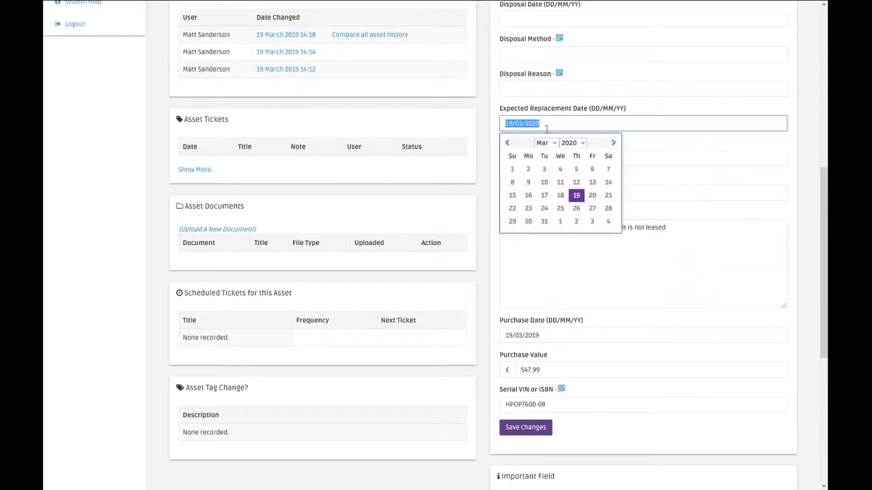
click(478, 177)
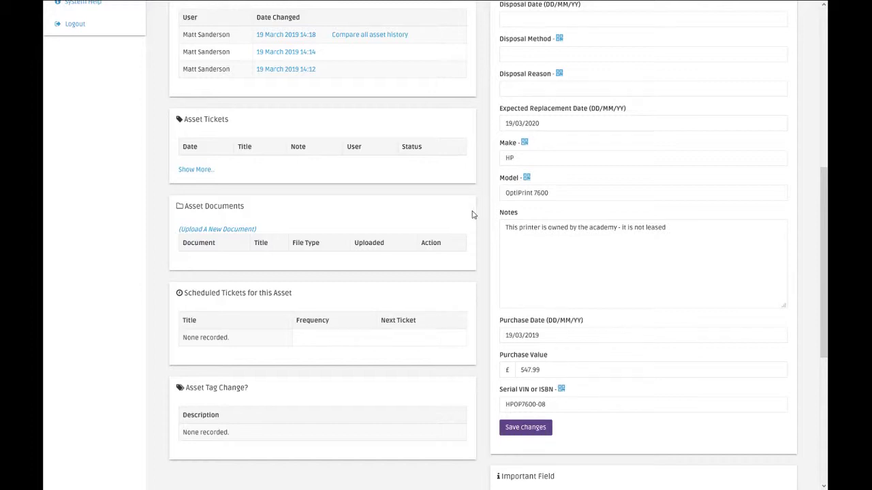
scroll(472, 215, up, 5)
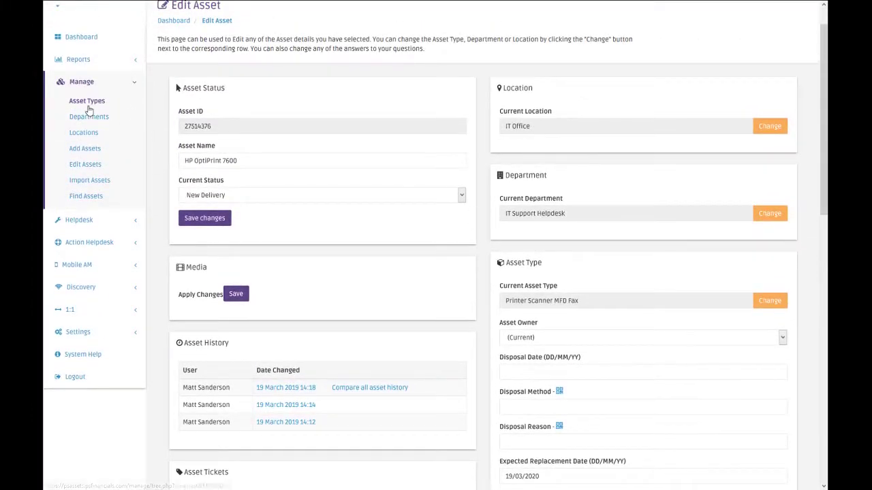
- Begin another multiple-asset edit using the combined type, department and location search, with Printer Scanner MFD Fax as the asset type
click(85, 168)
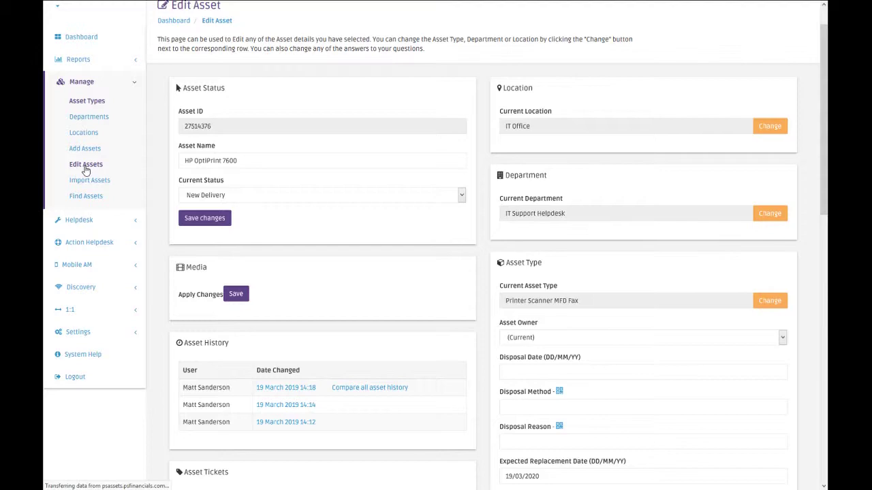
scroll(156, 258, down, 3)
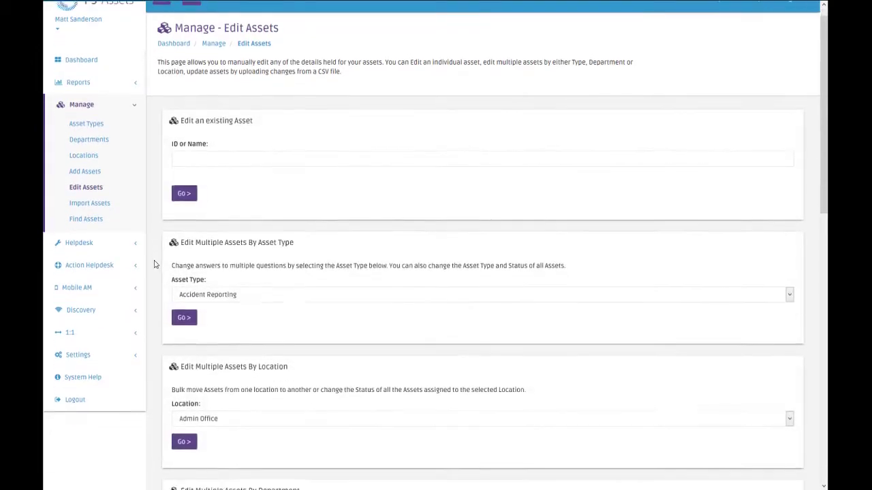
scroll(154, 258, down, 2)
scroll(148, 252, down, 2)
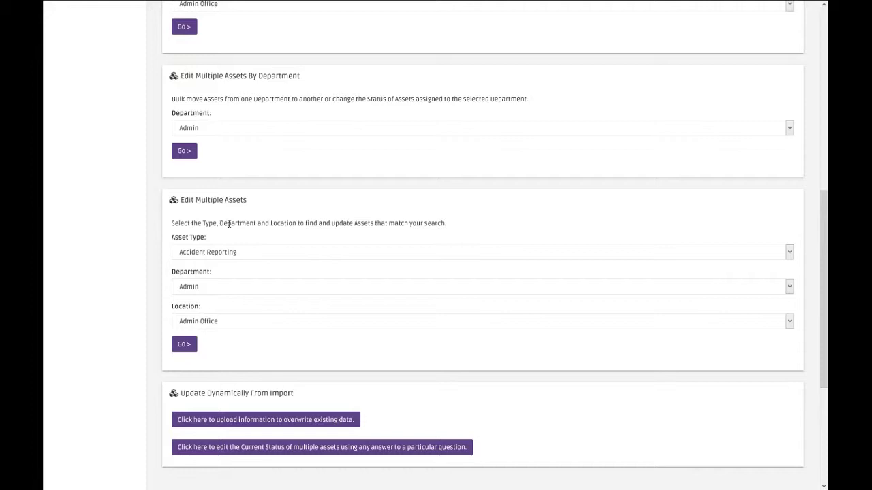
click(217, 253)
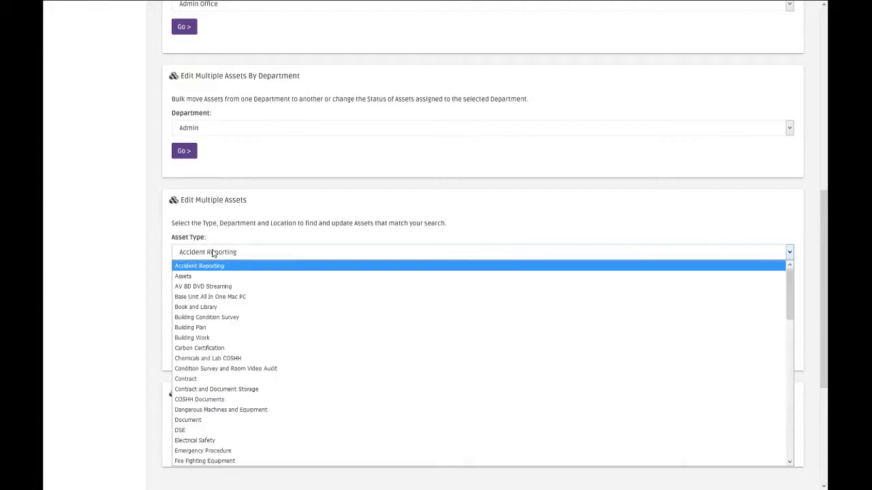
scroll(252, 313, down, 5)
scroll(258, 311, down, 5)
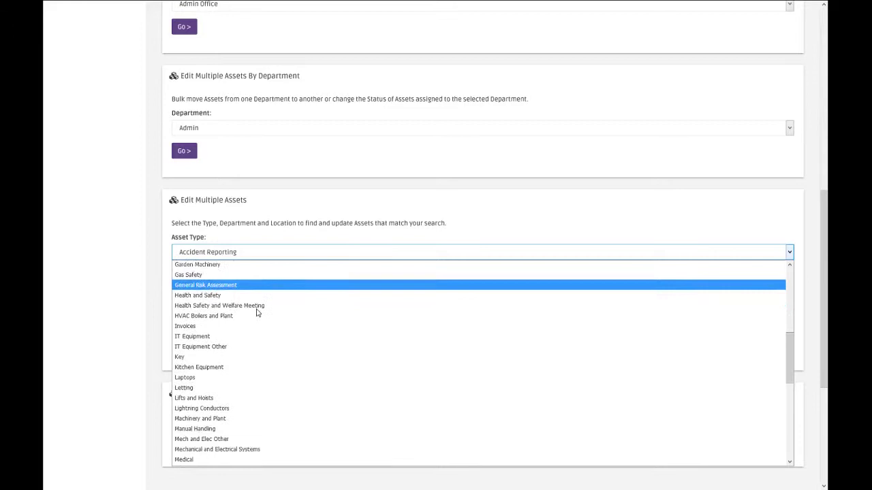
scroll(225, 349, down, 5)
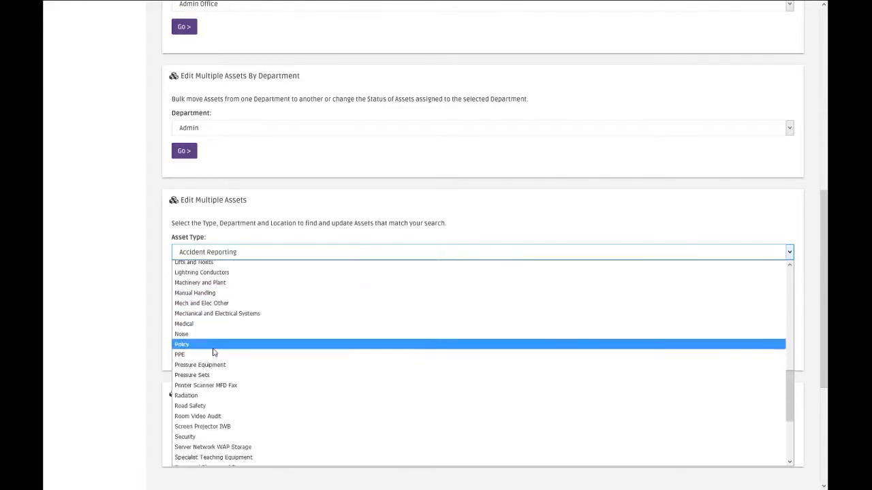
click(227, 345)
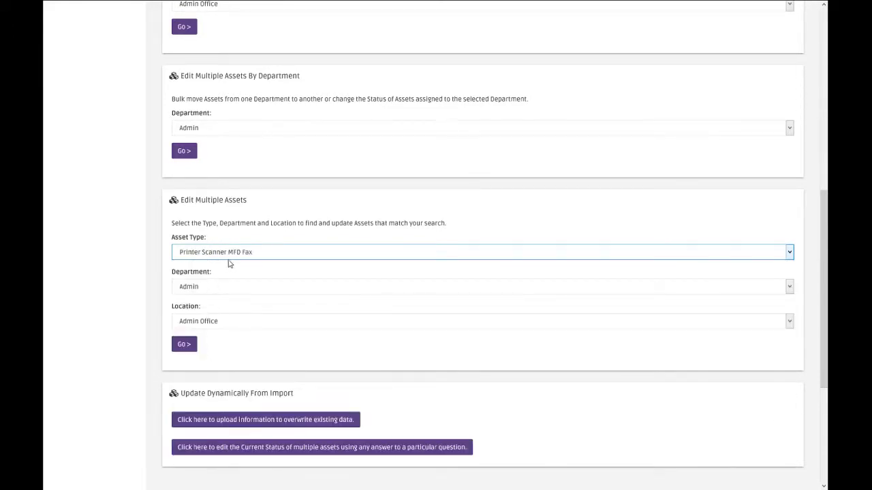
- Narrow the search to the IT Support Helpdesk department and IT Office location, proceed to the bulk edit table, and dismiss the save reminder
click(186, 291)
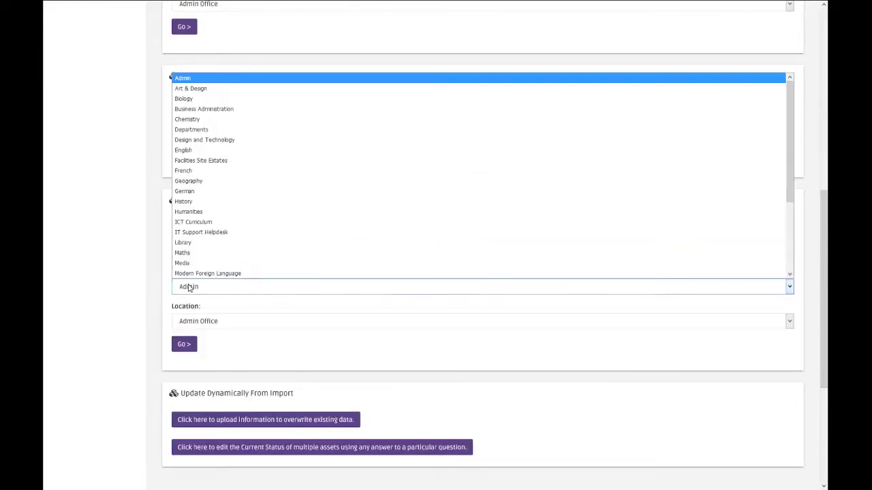
click(197, 235)
scroll(143, 246, down, 3)
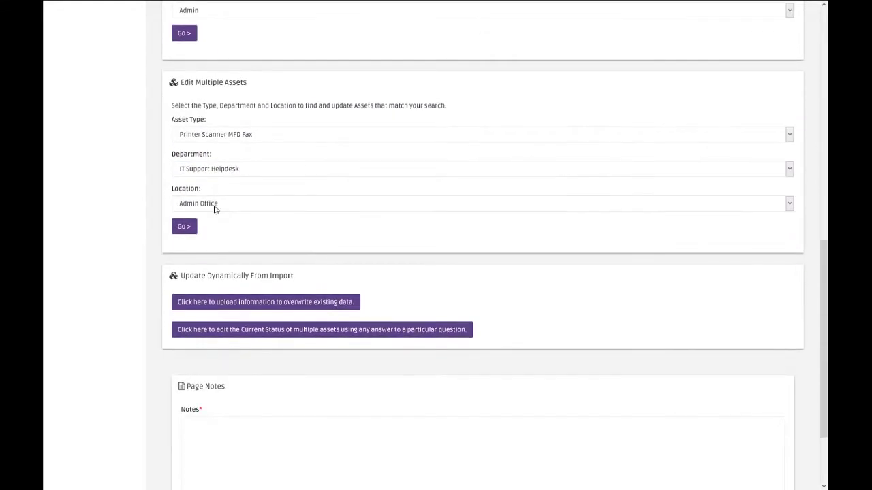
click(214, 208)
scroll(218, 276, down, 5)
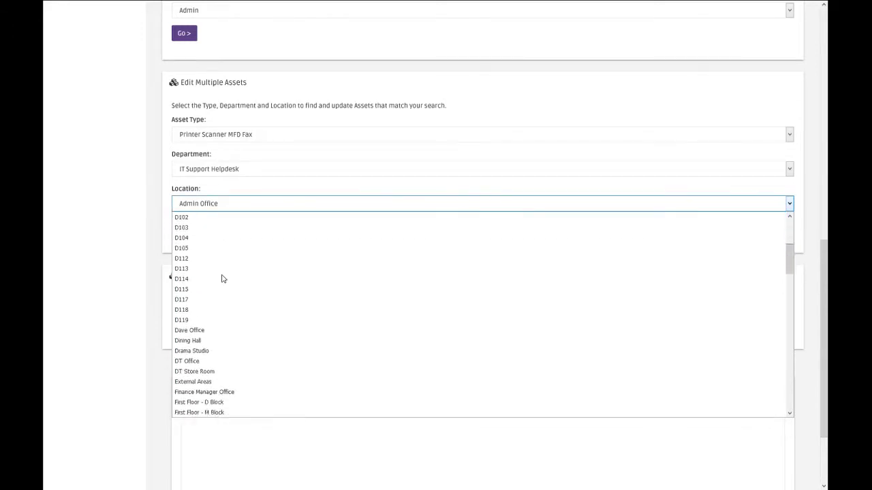
scroll(223, 278, down, 5)
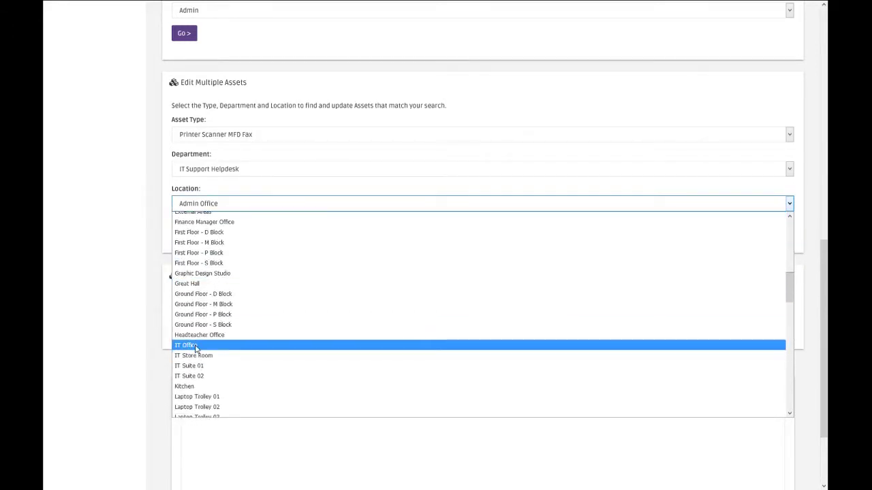
click(195, 345)
click(185, 230)
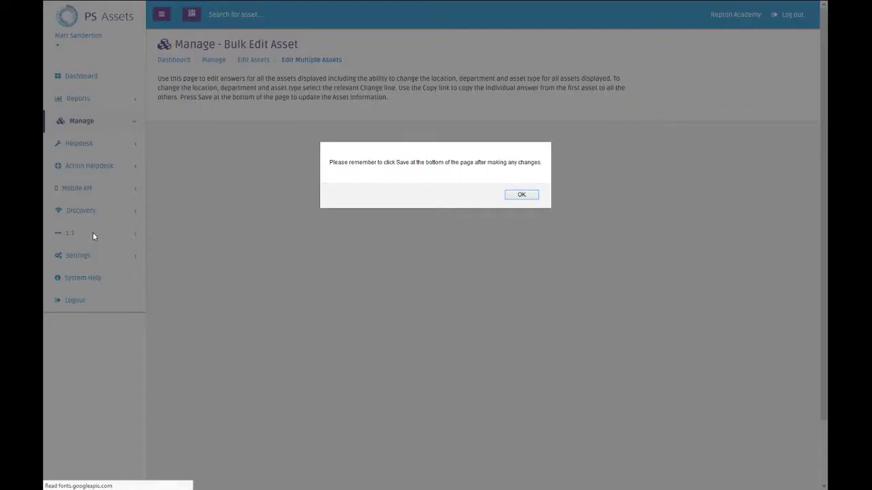
click(519, 196)
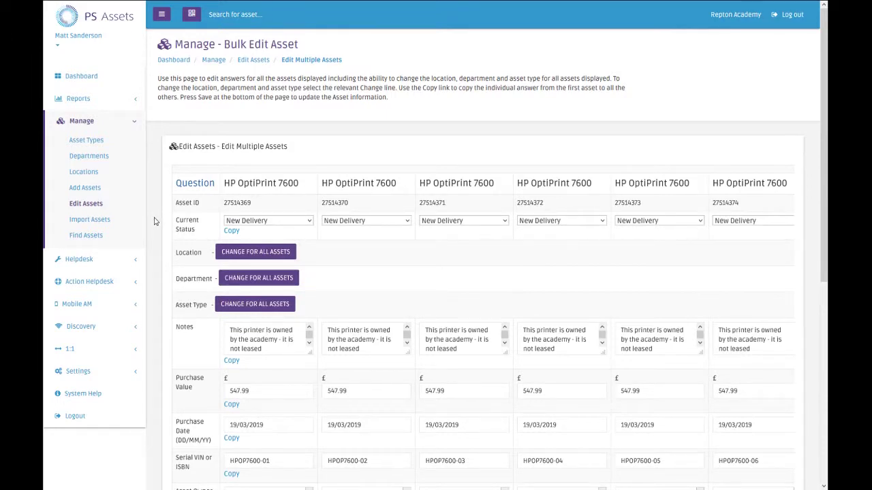
- Examine the questions and asset columns available in the bulk edit table for the HP OptiPrint 7600 printers
scroll(154, 223, down, 3)
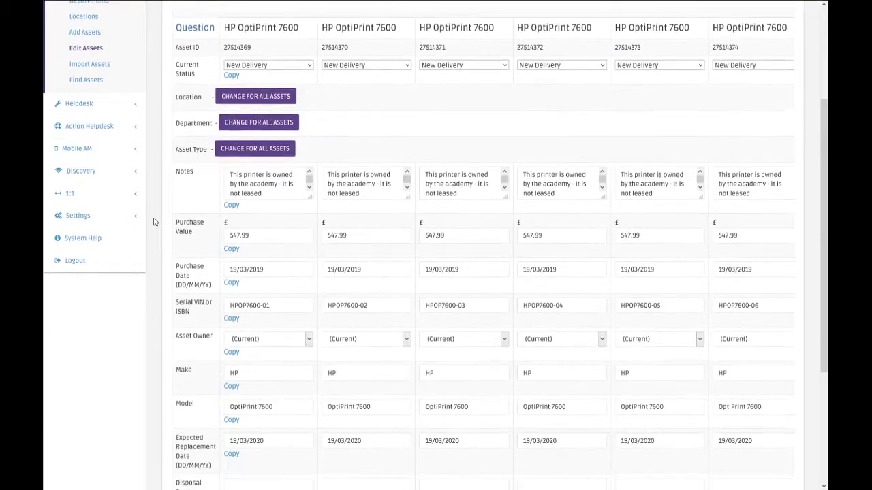
scroll(154, 222, down, 1)
scroll(154, 221, down, 1)
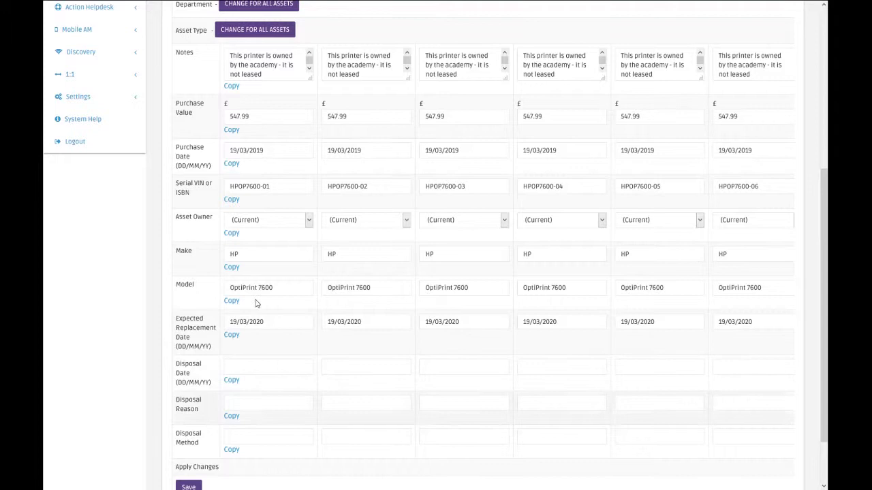
click(482, 369)
scroll(486, 370, right, 5)
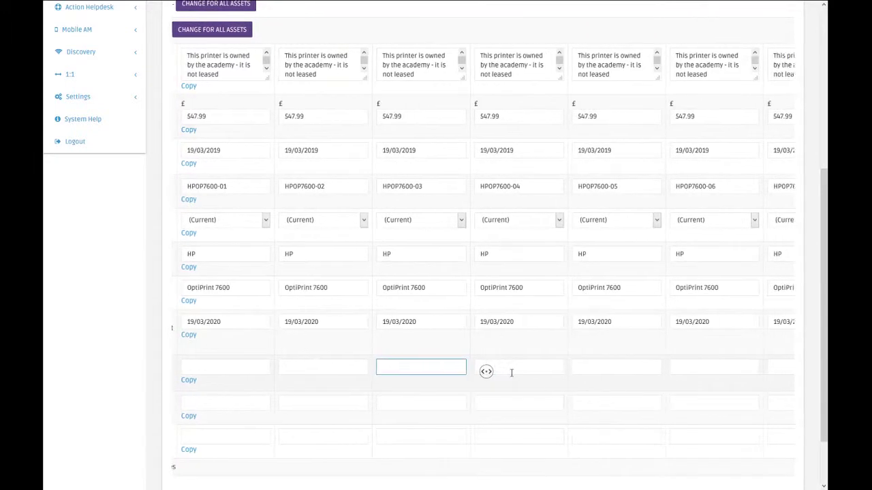
click(512, 373)
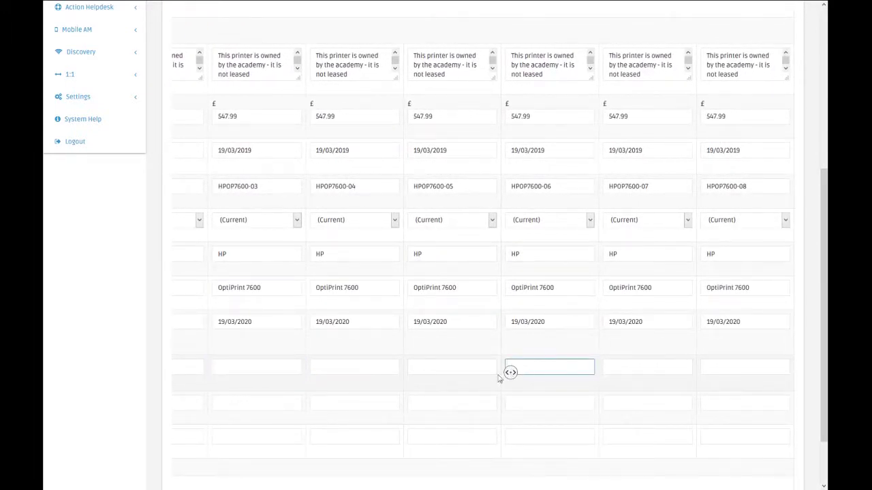
scroll(477, 378, left, 3)
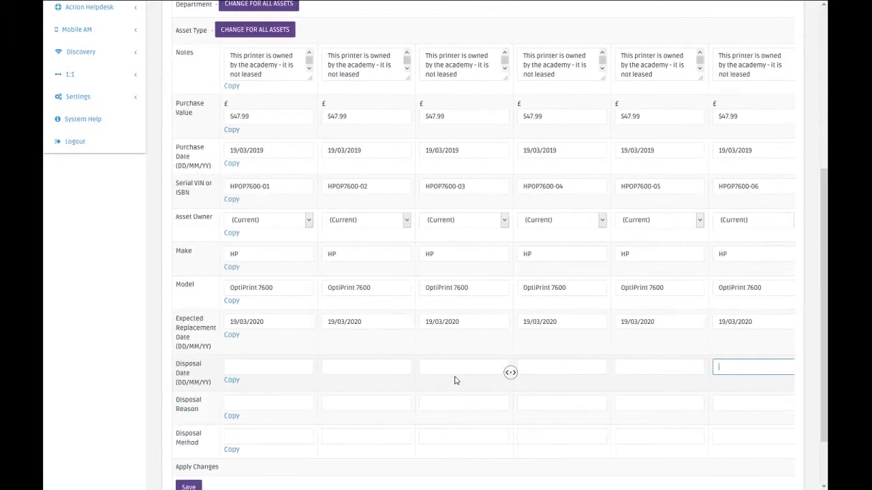
- Set the first HP OptiPrint 7600's purchase value to 499.99, copy it to all assets, and check the remaining printers' values
double_click(252, 117)
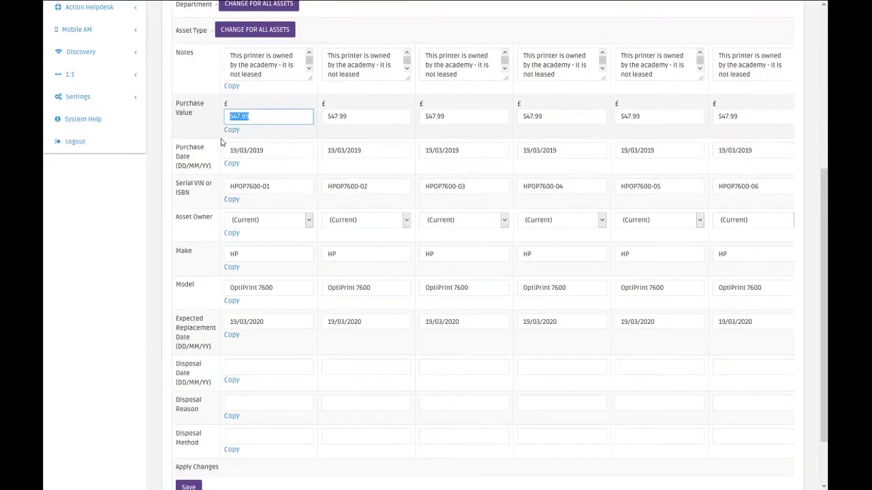
text(499.)
key(BackSpace)
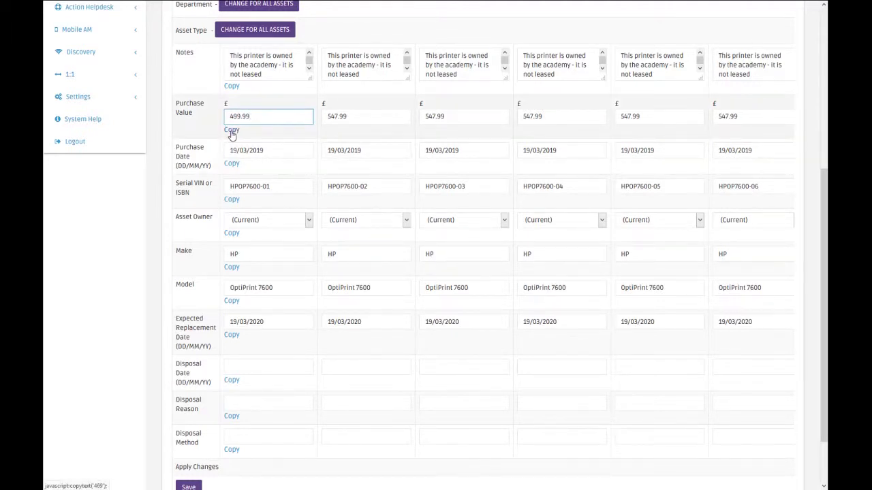
click(232, 130)
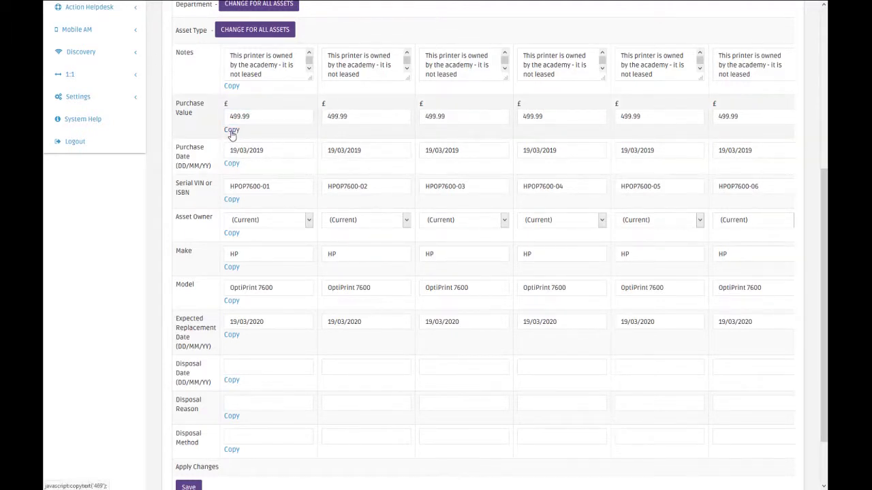
middle_click(454, 297)
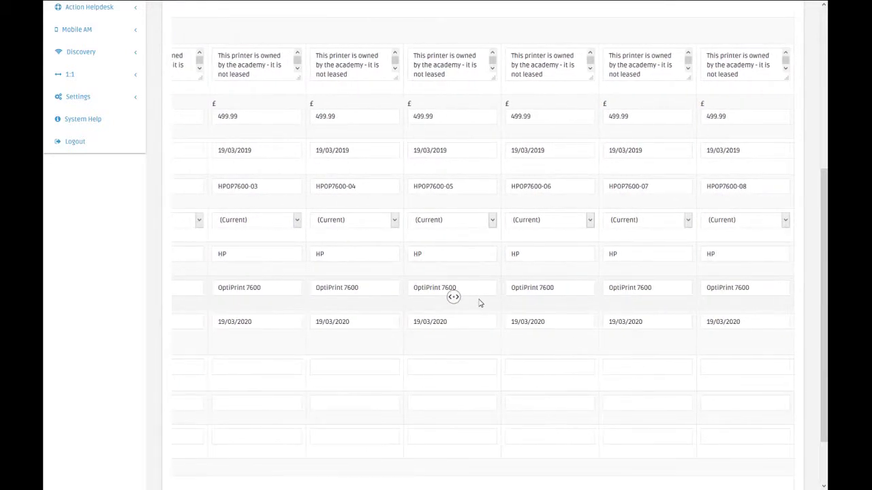
drag(539, 117, 488, 118)
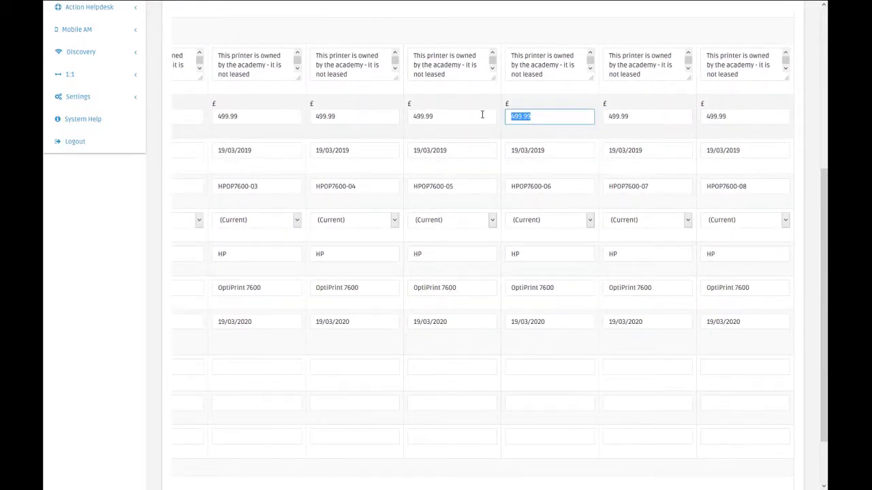
- Set the sixth printer's purchase value to 599.99 and its model to OptiPrint 9600 in the bulk edit table
text(59)
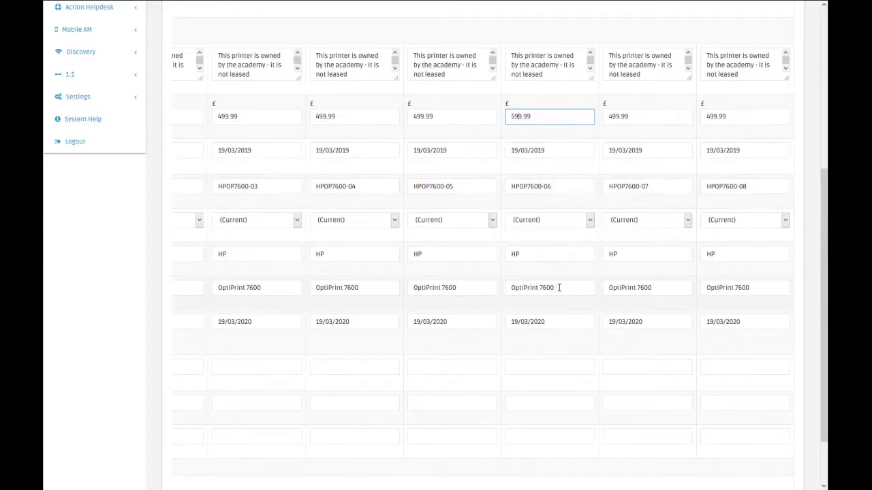
drag(555, 288, 539, 287)
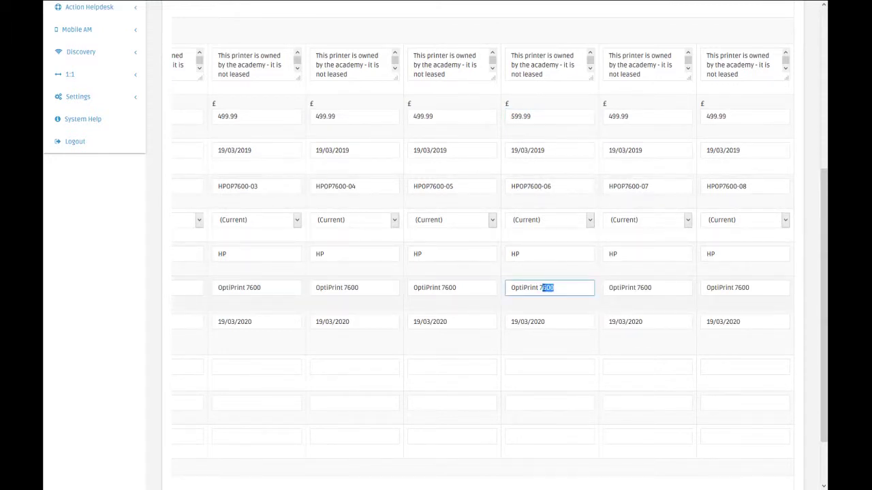
key(BackSpace)
text(9600)
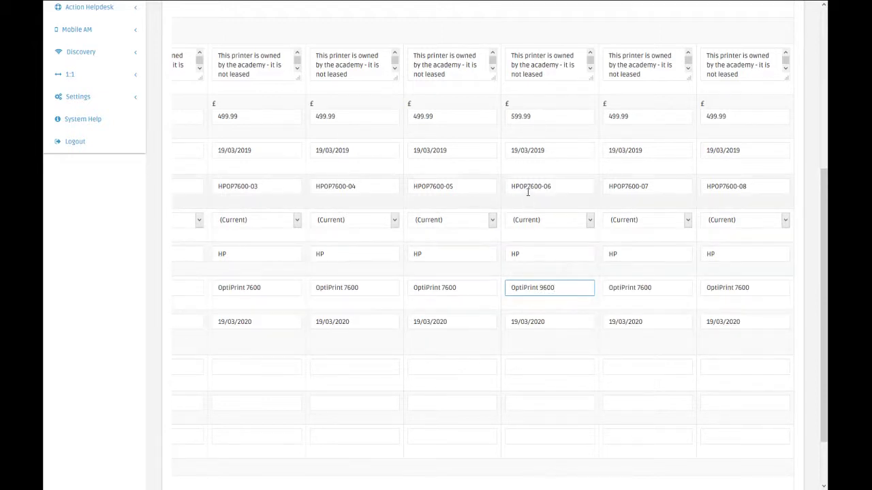
- Set the sixth printer's serial number to HPOP9600-06 and save the bulk edits
click(531, 189)
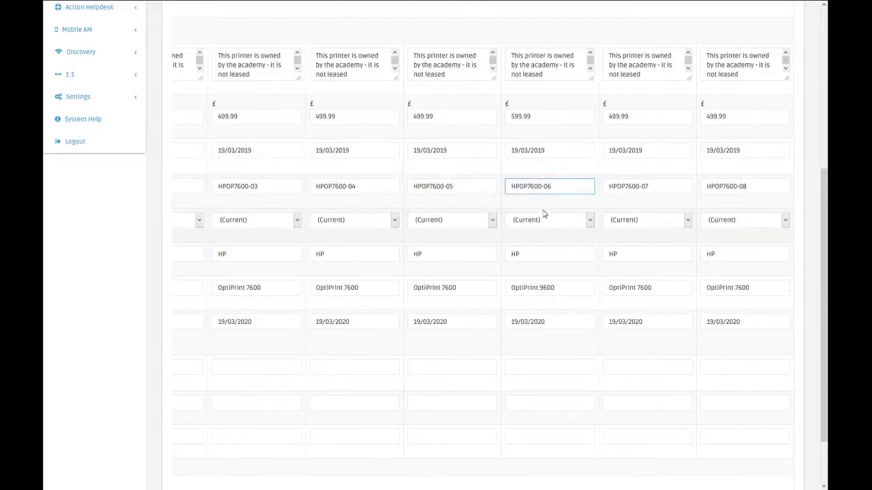
key(BackSpace)
text(9)
scroll(523, 247, up, 3)
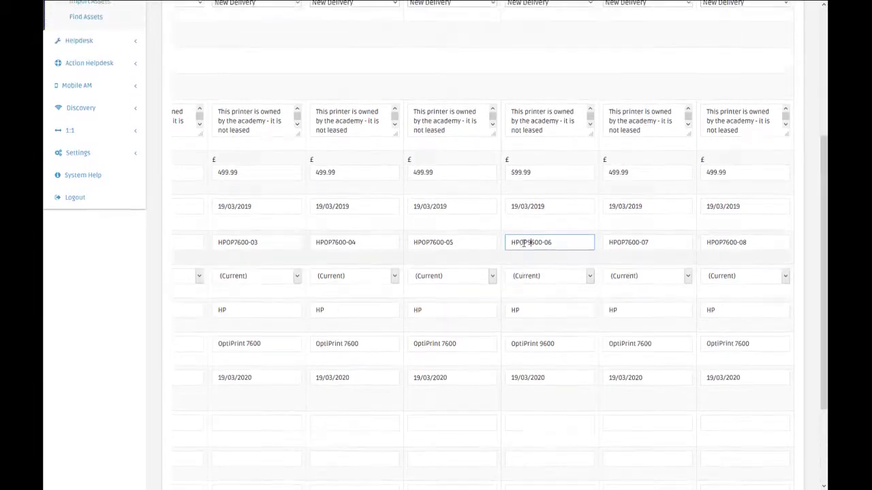
scroll(524, 246, down, 4)
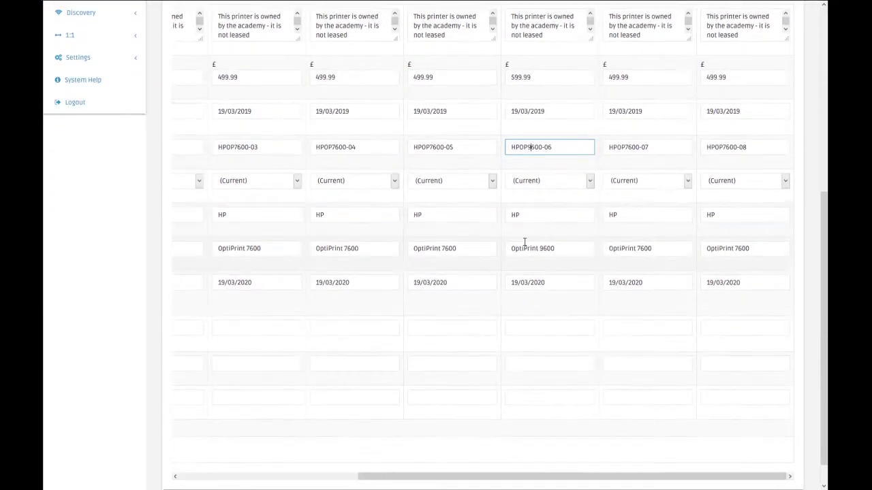
drag(539, 477, 295, 487)
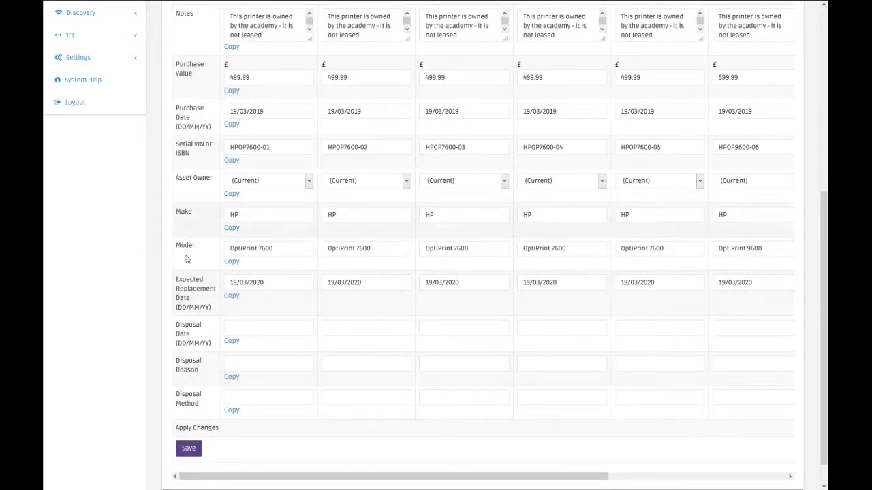
click(192, 450)
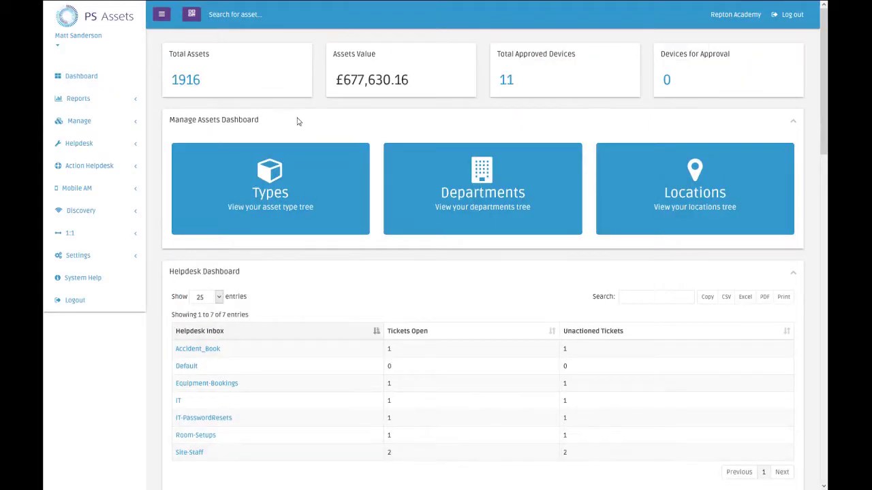
- Open the fourth HP OptiPrint 7600 in the Main Building's IT Office from the location tree and check its details
click(95, 122)
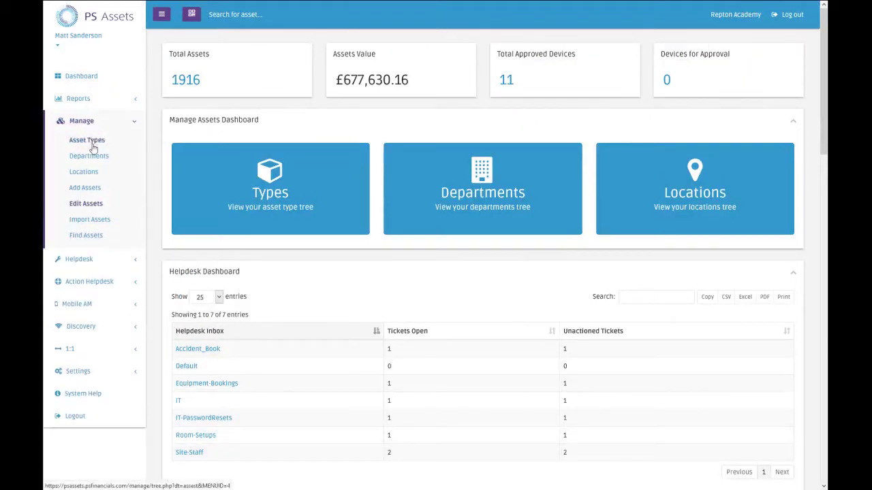
click(80, 176)
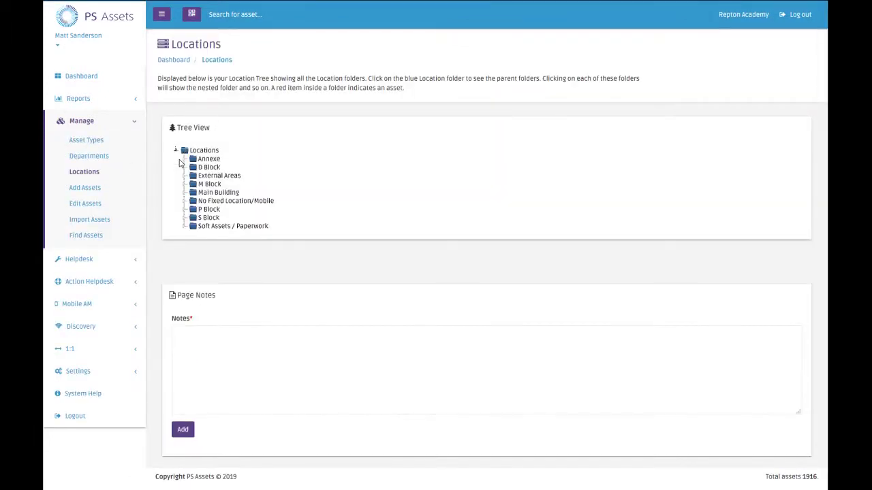
click(194, 193)
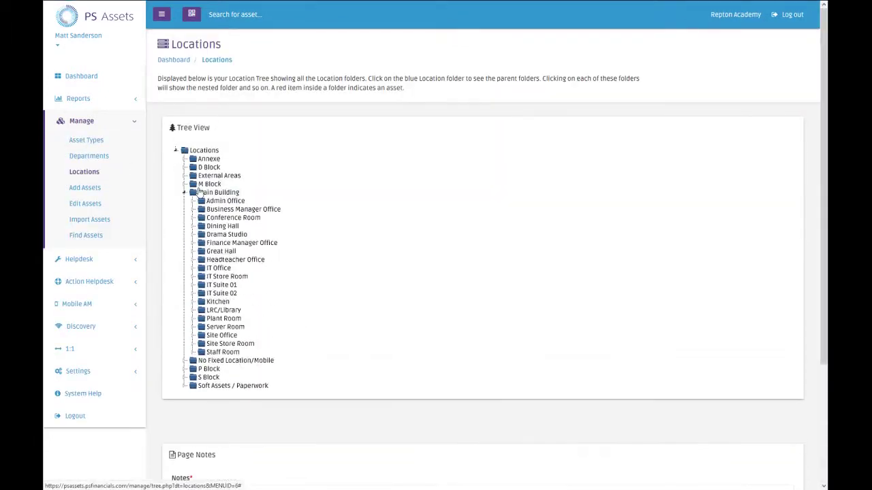
click(217, 268)
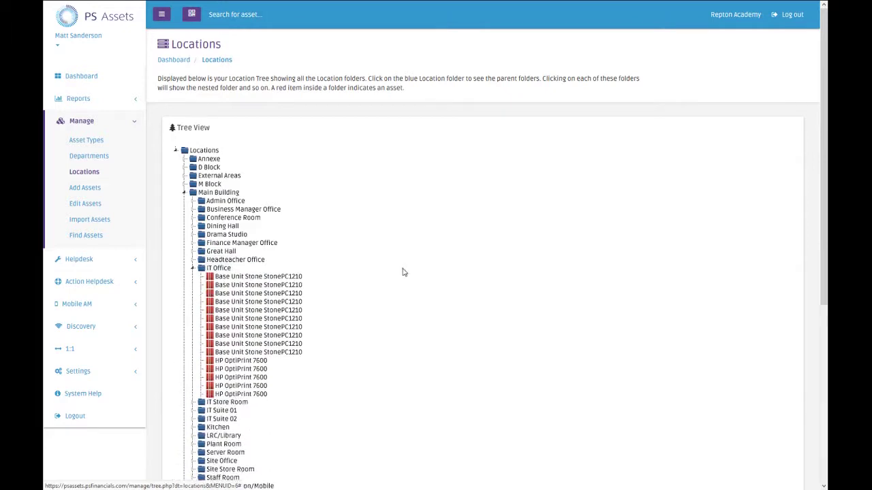
scroll(381, 253, down, 1)
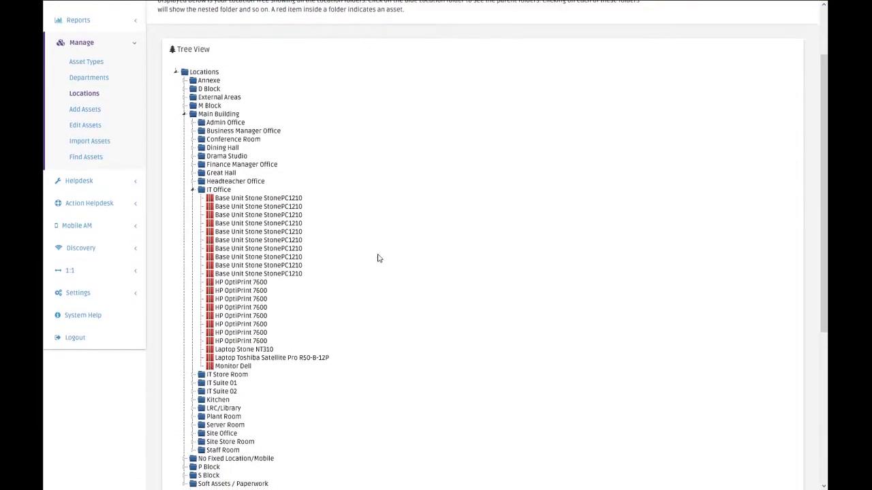
click(231, 310)
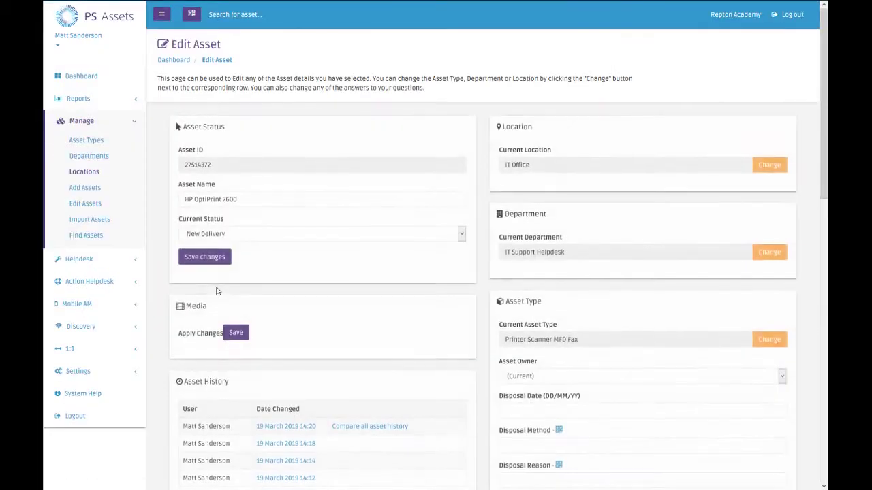
scroll(216, 291, down, 5)
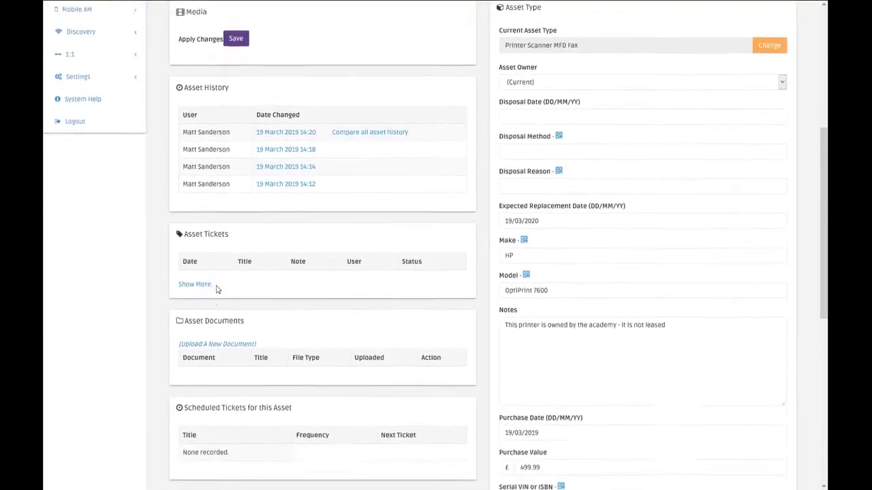
scroll(217, 291, down, 2)
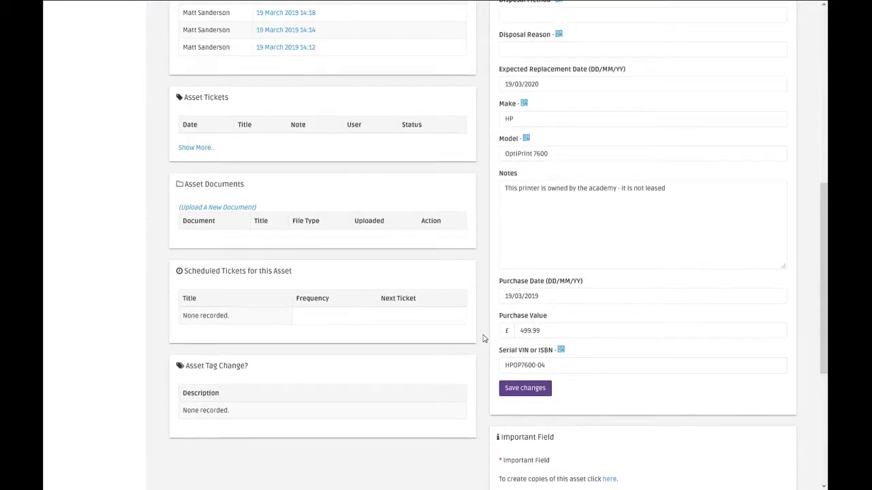
scroll(479, 333, up, 1)
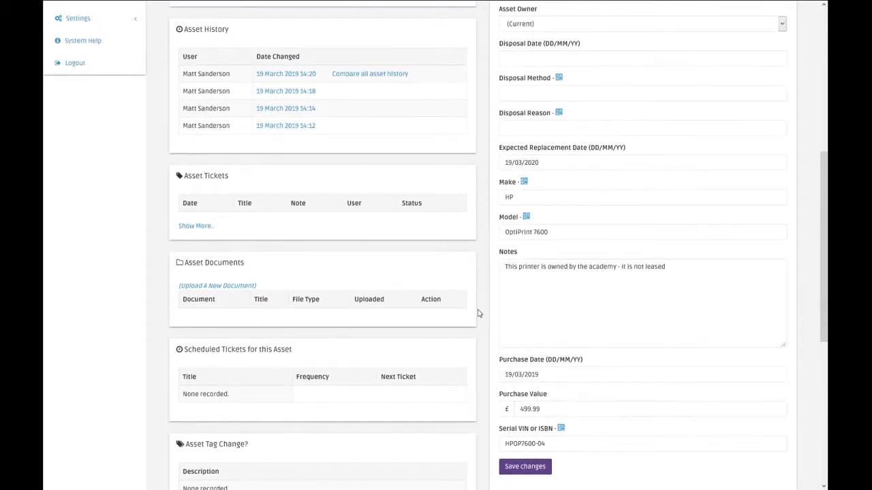
scroll(478, 313, up, 5)
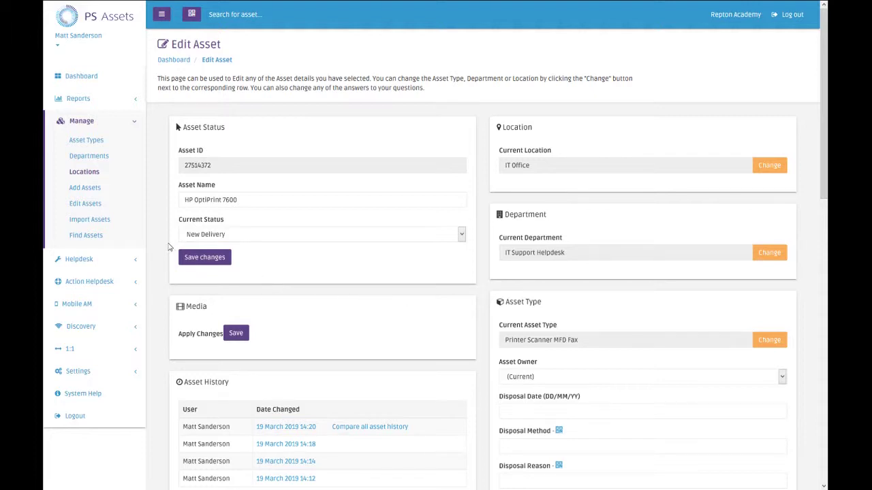
- Set the fourth printer's current status to In Use High, save the change, and dismiss the confirmation
scroll(188, 214, down, 1)
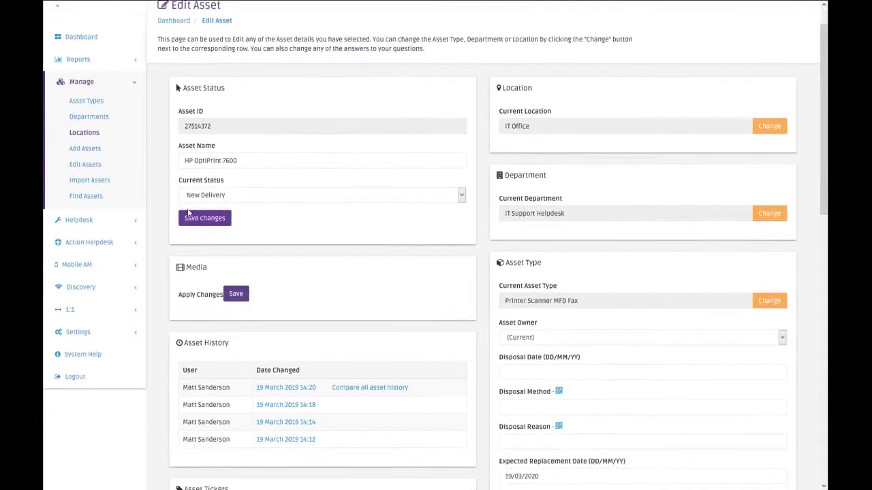
drag(180, 185, 221, 187)
click(230, 182)
click(192, 196)
click(207, 240)
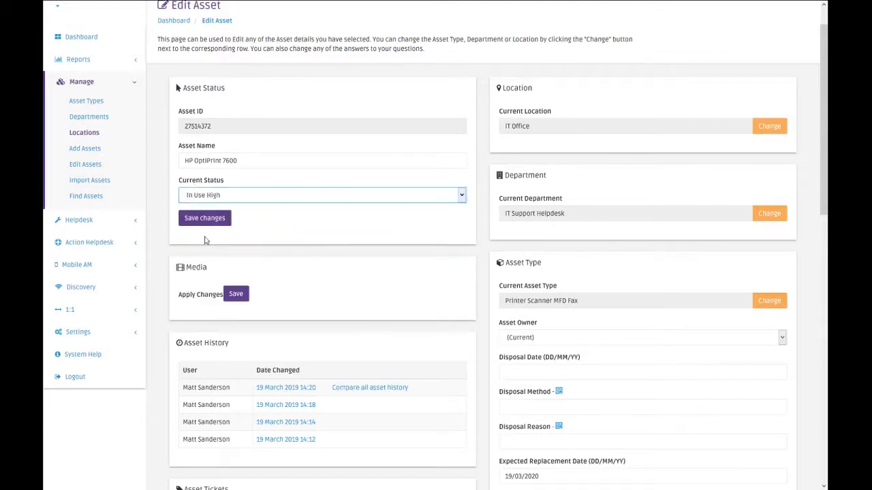
click(200, 223)
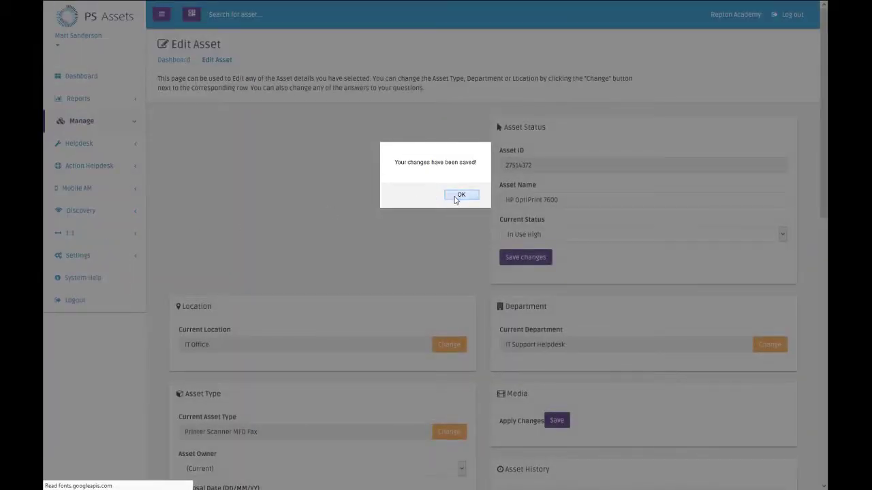
click(458, 196)
- Open the first HP OptiPrint 7600 in the IT Office location, set its current status to In Use High, and save
click(75, 172)
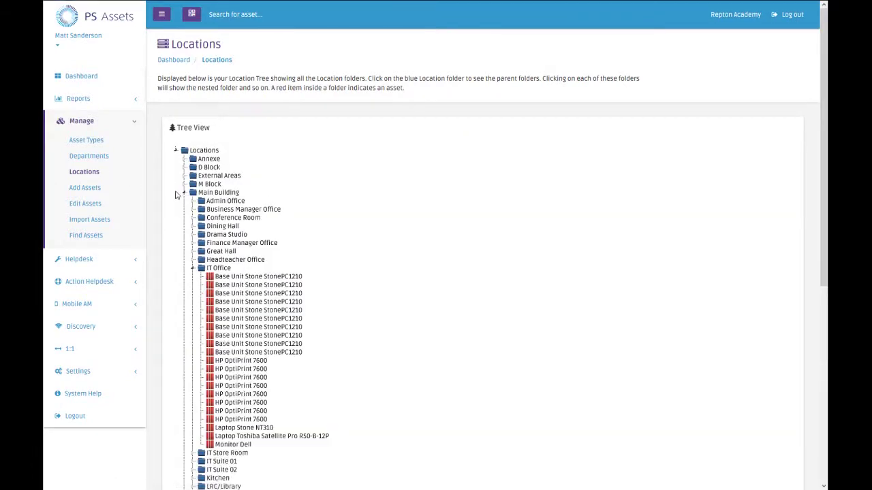
scroll(171, 198, down, 2)
scroll(171, 198, down, 1)
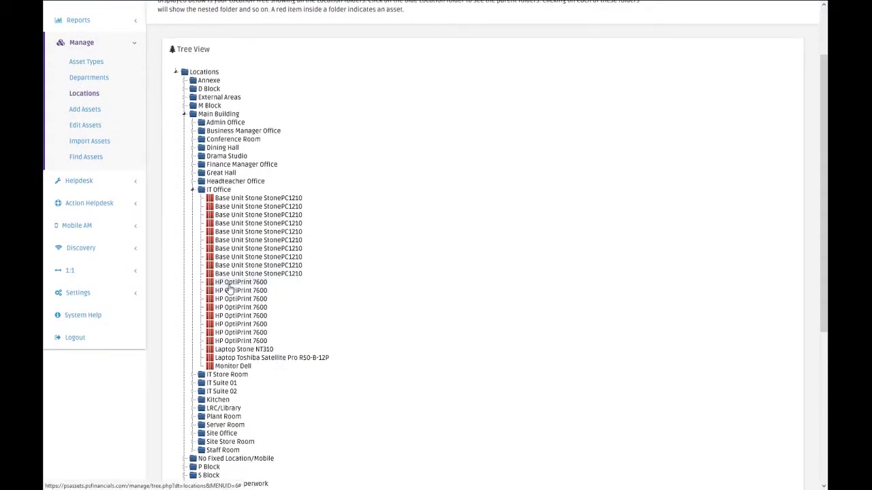
click(229, 290)
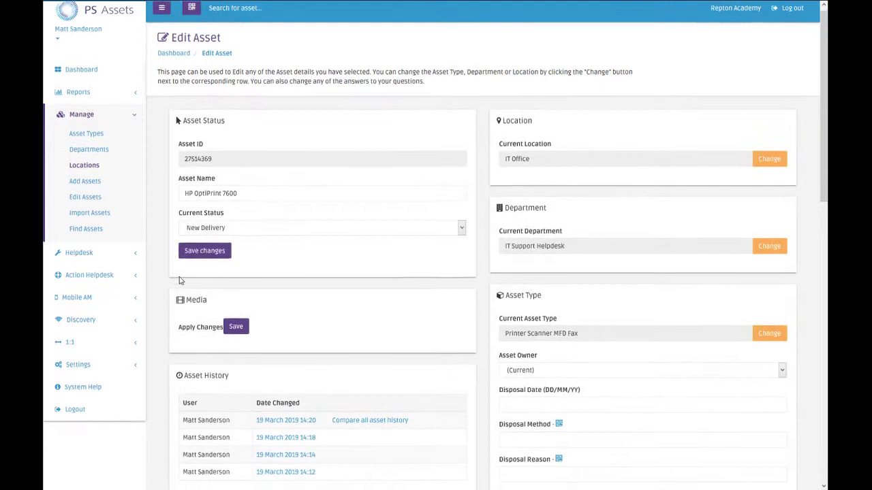
scroll(180, 280, down, 1)
click(204, 197)
click(207, 241)
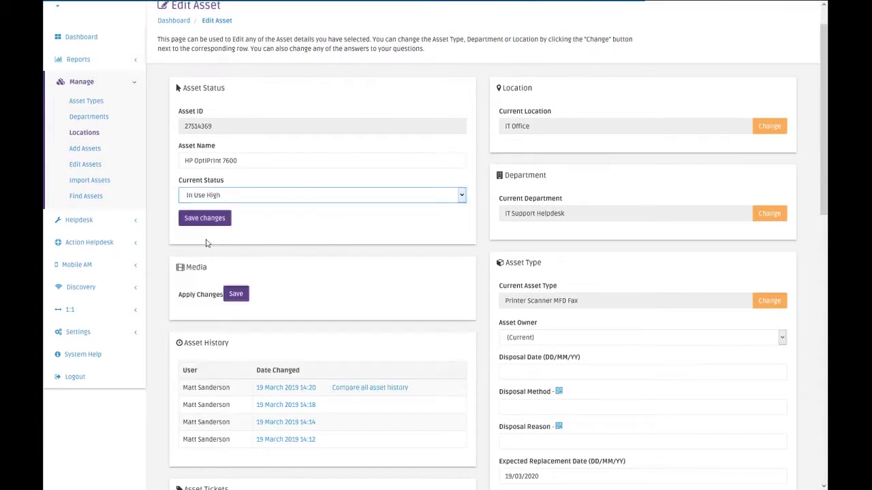
click(202, 225)
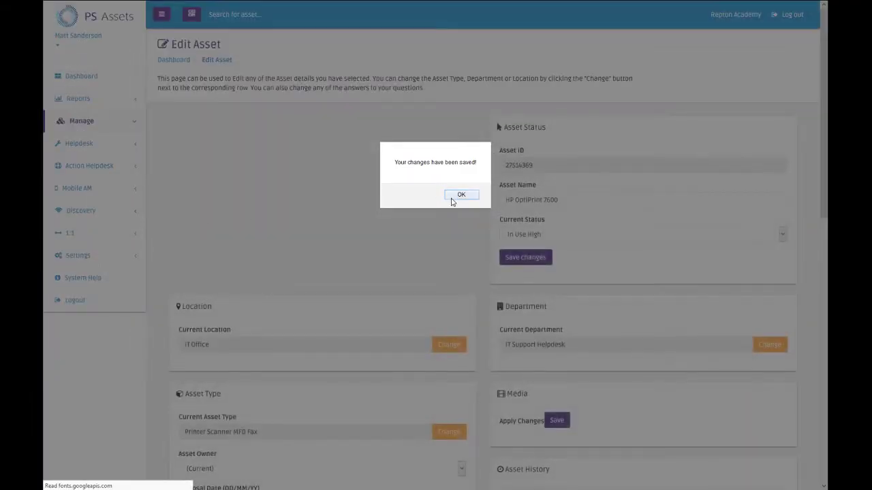
click(455, 195)
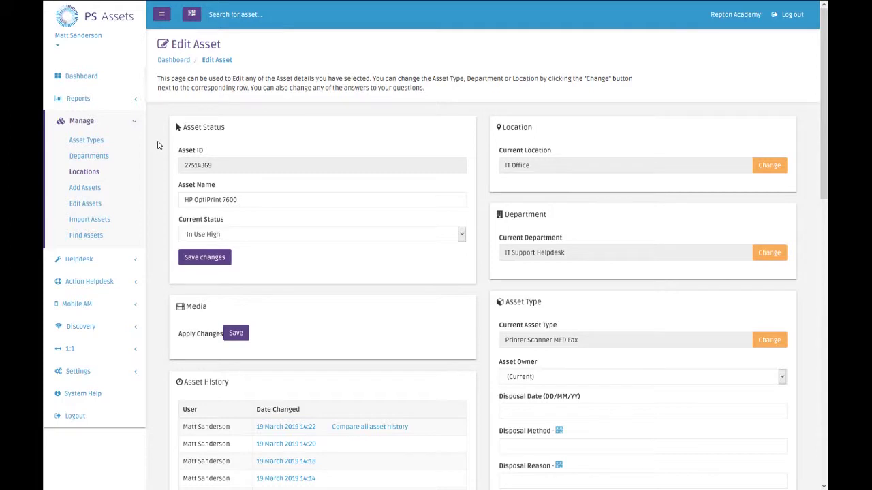
- Start a new Report Builder report covering IT Equipment with all sub-items and the New Delivery status, and proceed to filtering
click(86, 101)
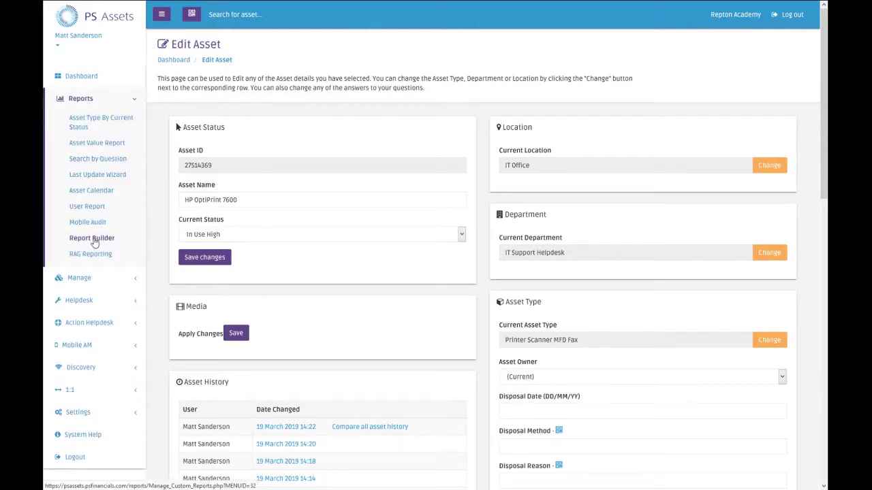
click(94, 239)
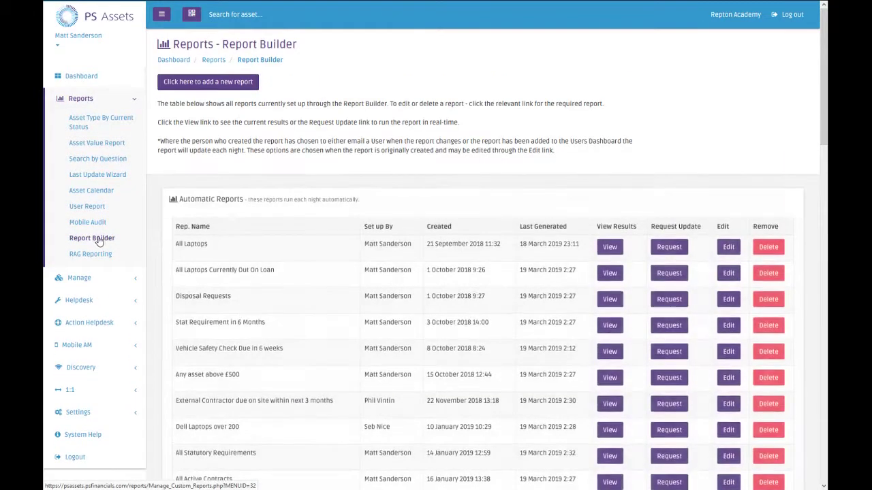
click(216, 87)
scroll(160, 214, down, 2)
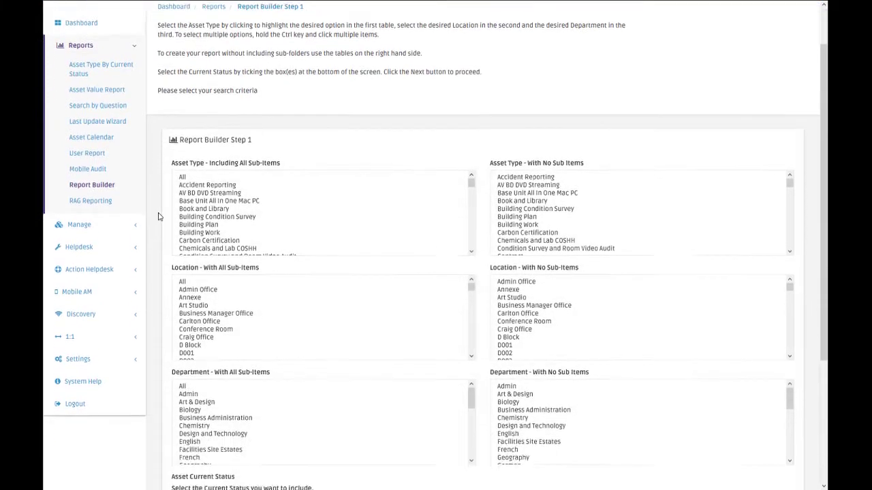
scroll(180, 154, down, 8)
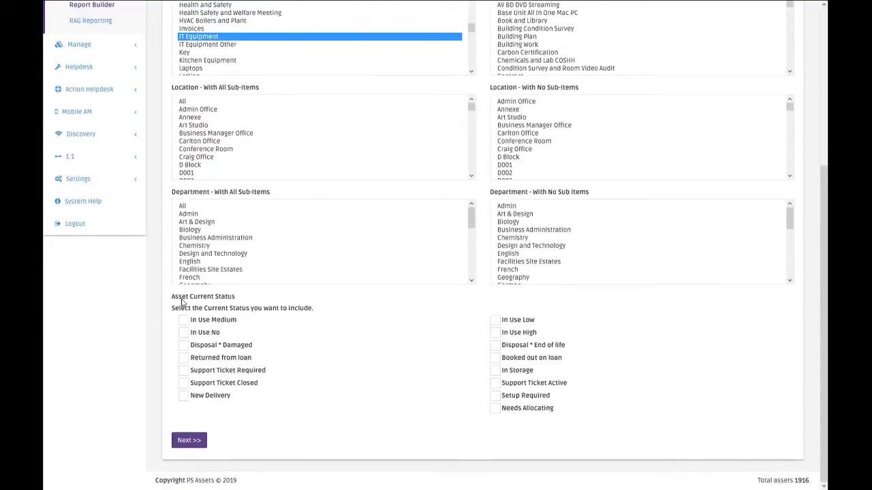
click(183, 396)
click(189, 441)
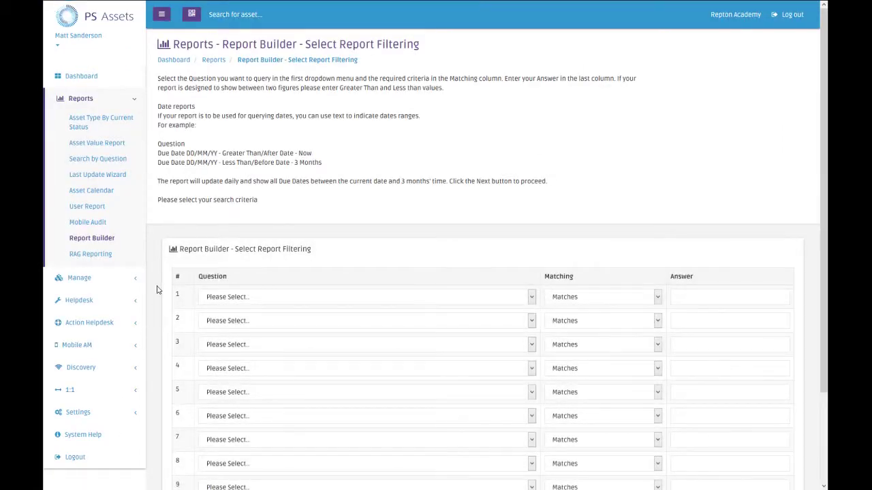
- Leave the report filtering empty, include Make and Model among the displayed answers, and proceed to naming the report
scroll(156, 290, down, 3)
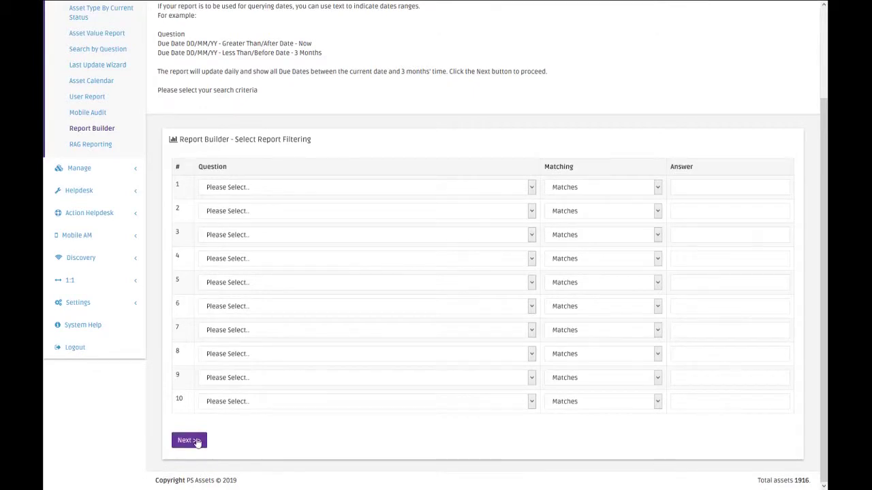
click(197, 443)
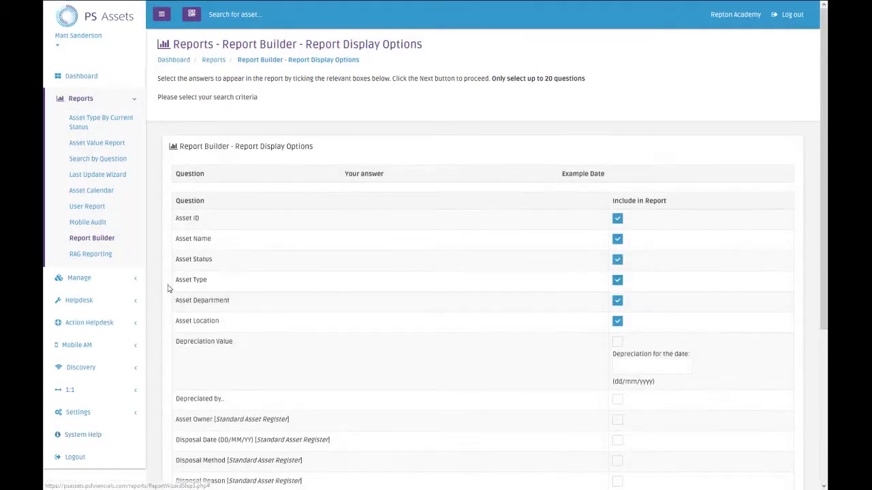
scroll(201, 198, down, 1)
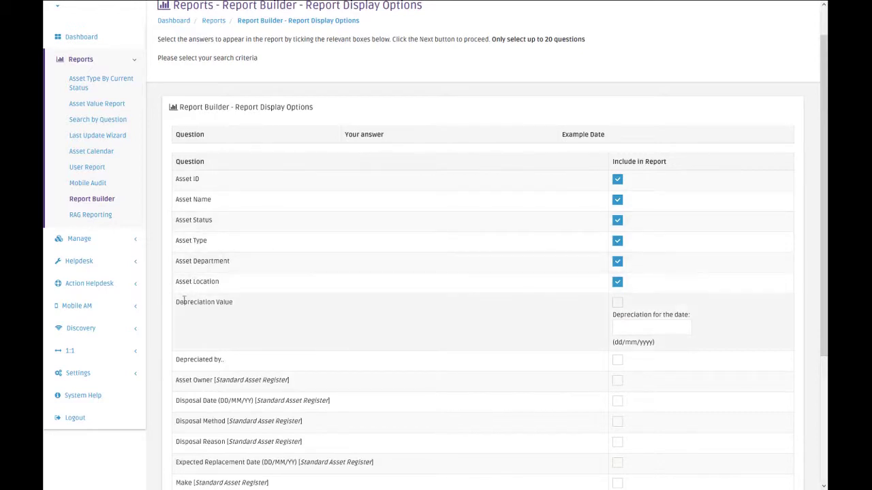
scroll(180, 301, down, 3)
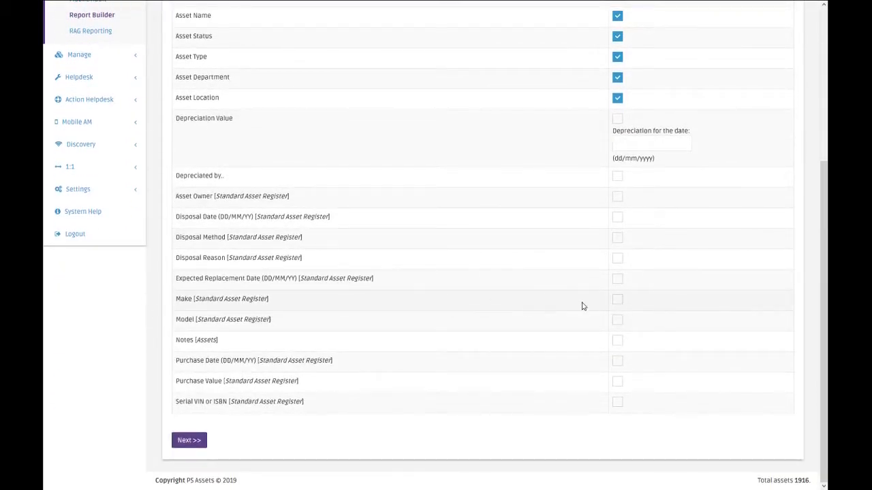
click(617, 299)
click(617, 319)
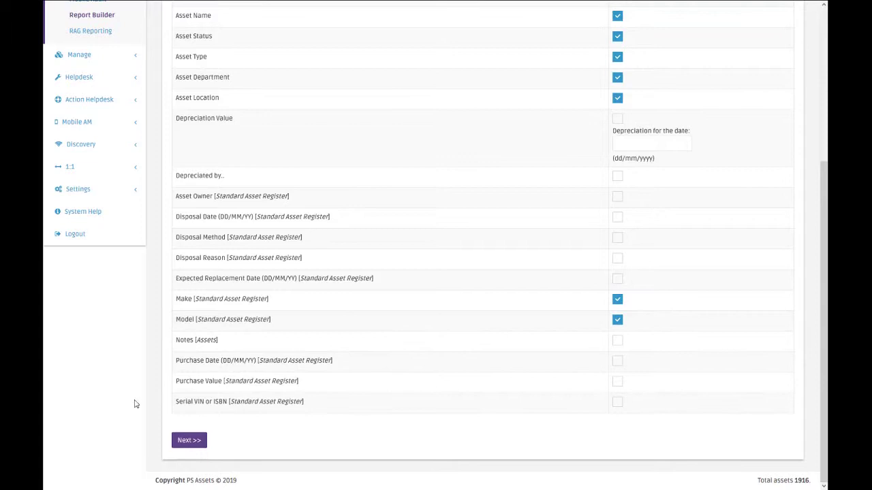
click(189, 441)
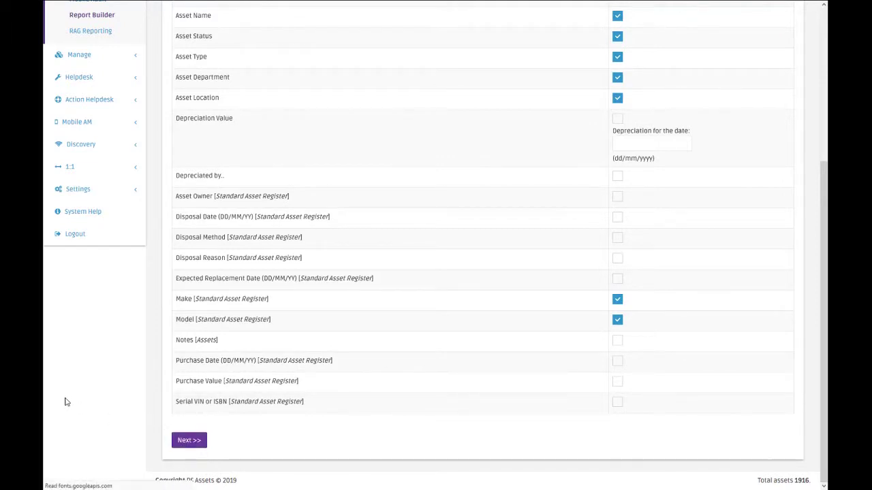
- Name the report "All IT Kit - New Delivery", save it, and dismiss the confirmation
click(210, 230)
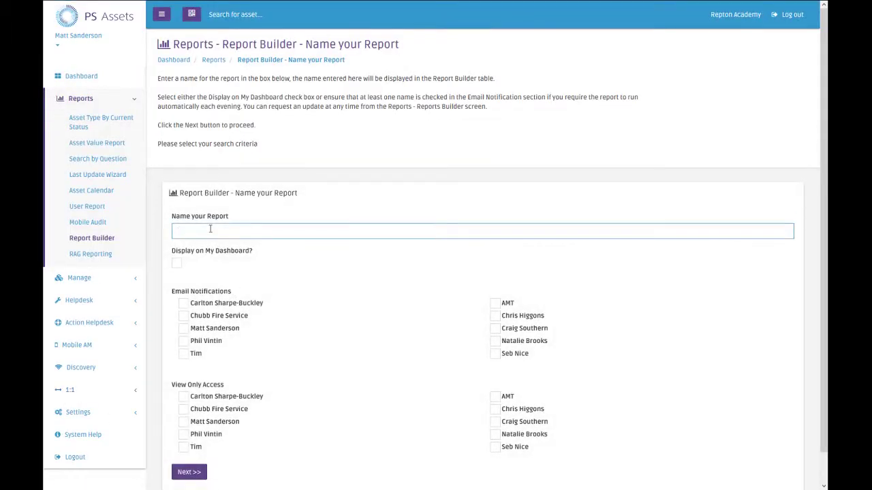
text(All )
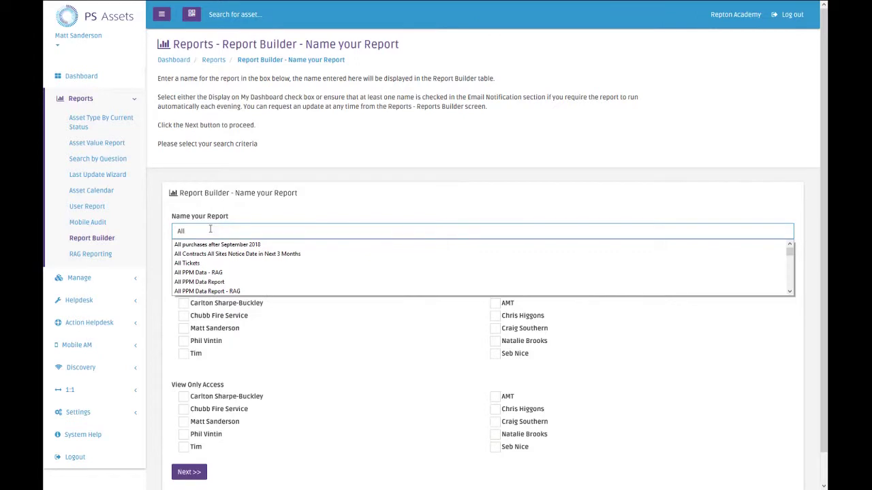
text(IT K)
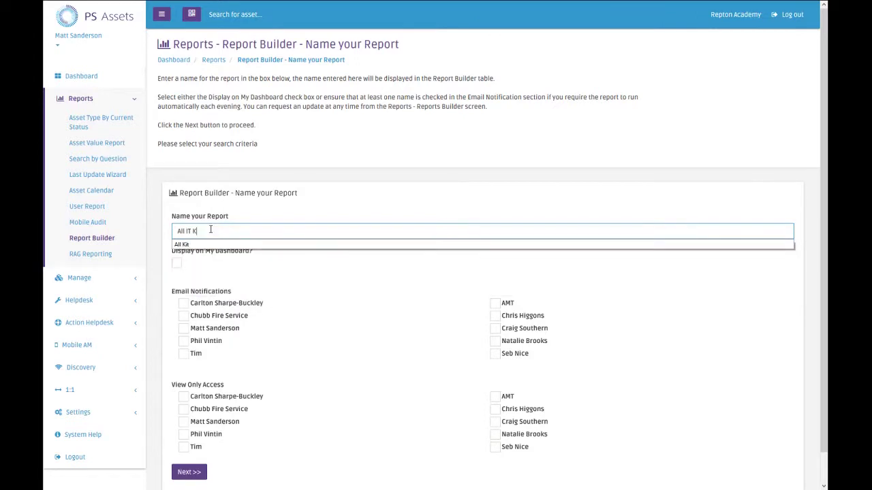
text(it -)
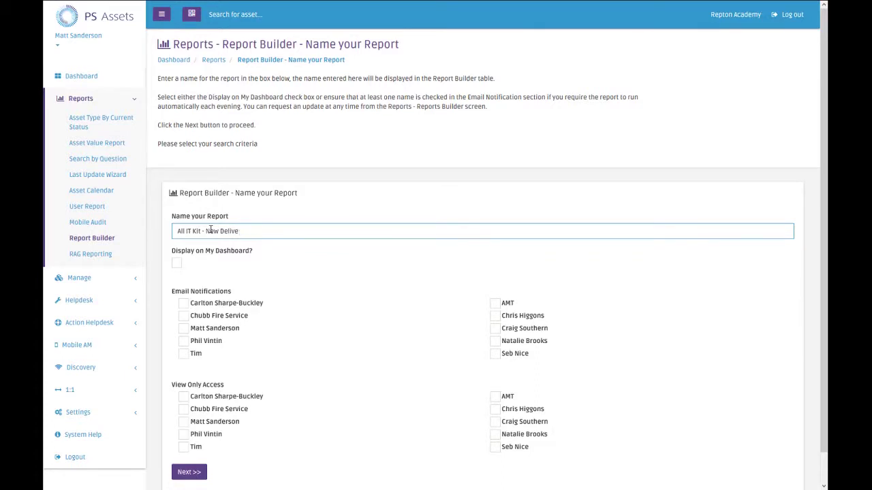
text(New Delivery)
scroll(191, 340, down, 1)
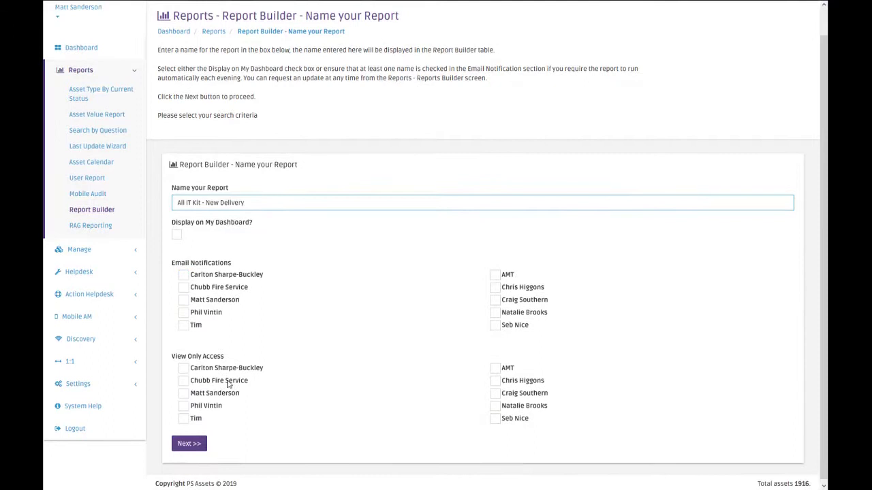
click(189, 441)
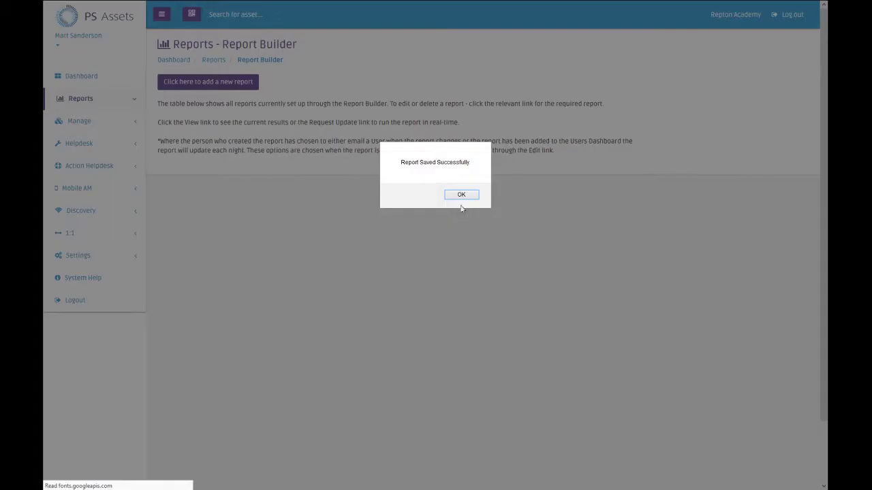
click(466, 198)
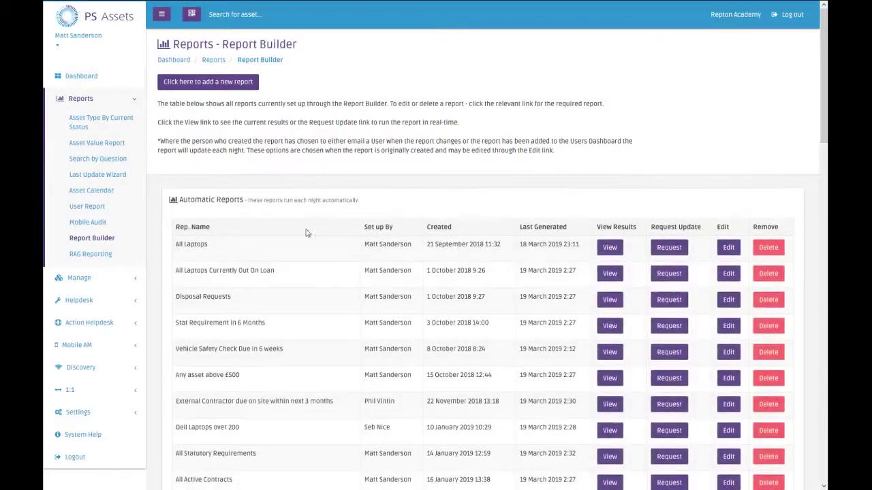
- Find "All IT Kit - New Delivery" among the manual reports and request an update to run it
scroll(279, 268, down, 10)
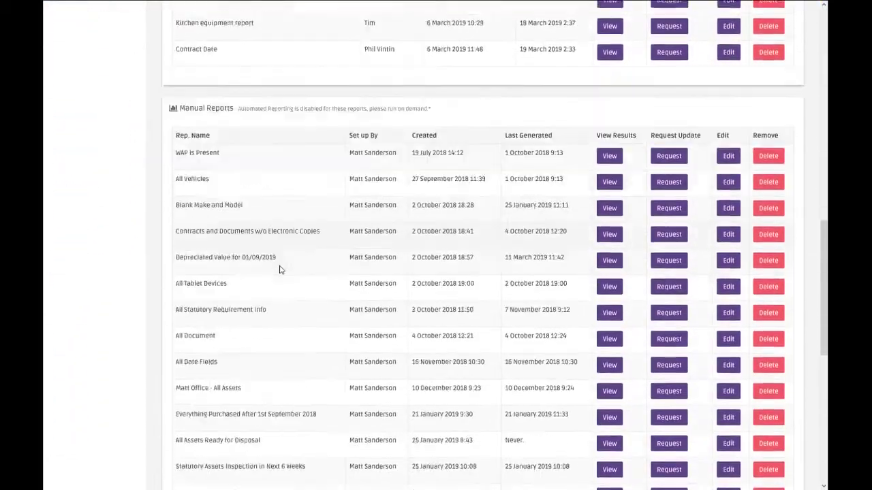
scroll(279, 270, down, 5)
drag(175, 249, 252, 250)
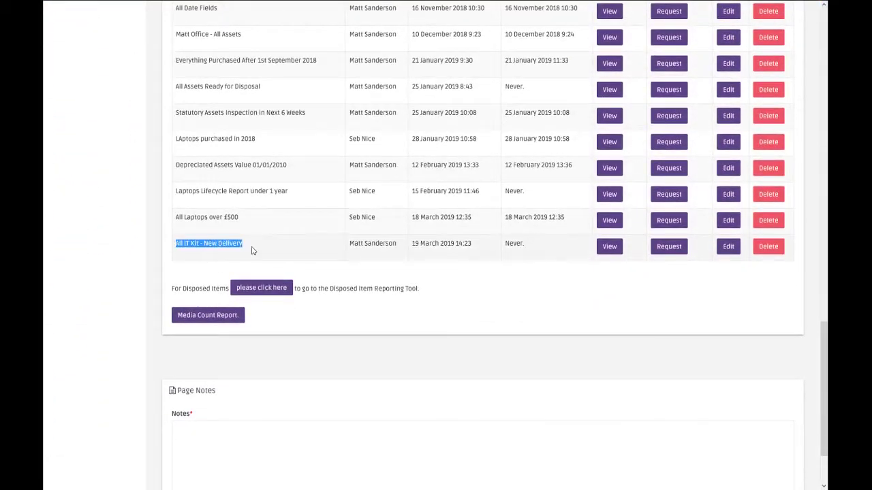
click(673, 251)
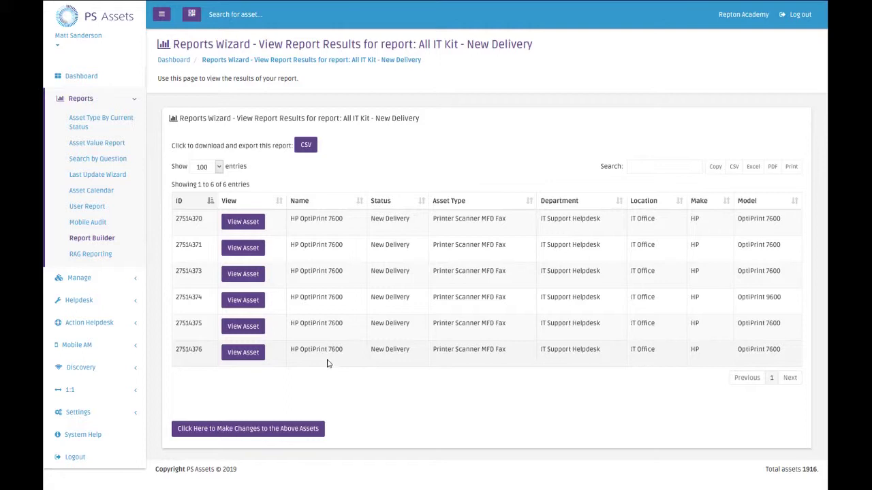
- Export the report results as CSV and open the downloaded exportdata(48).csv in Excel
click(305, 149)
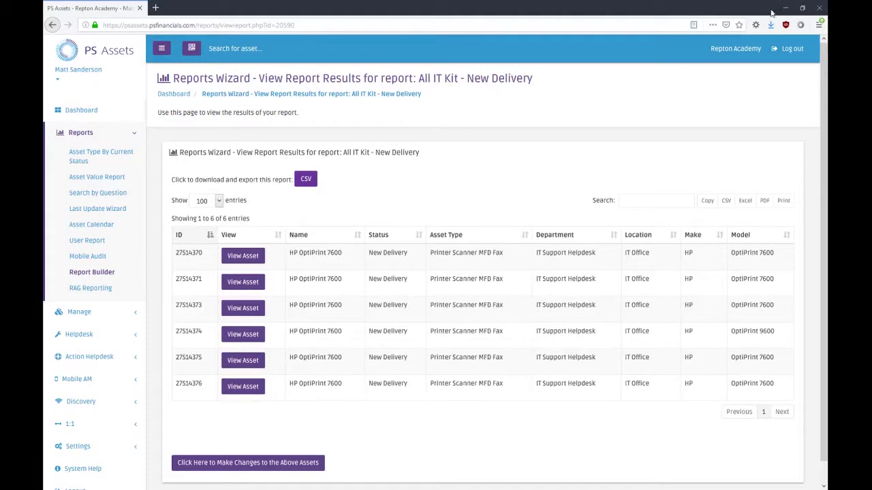
click(770, 25)
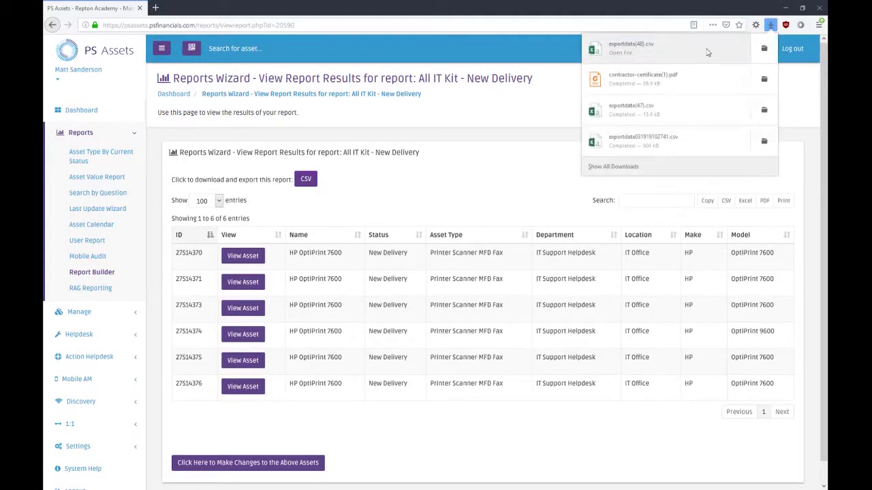
click(671, 58)
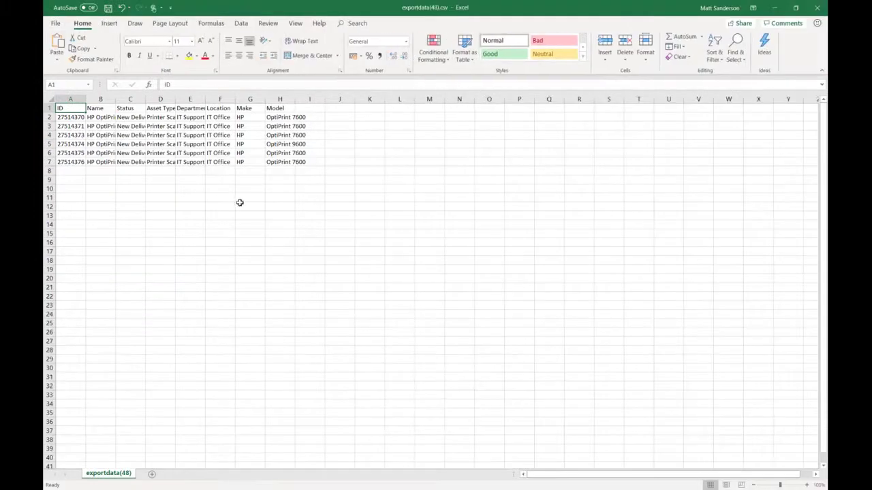
- Autofit all columns of the exported sheet to their contents
click(49, 100)
double_click(85, 99)
click(197, 196)
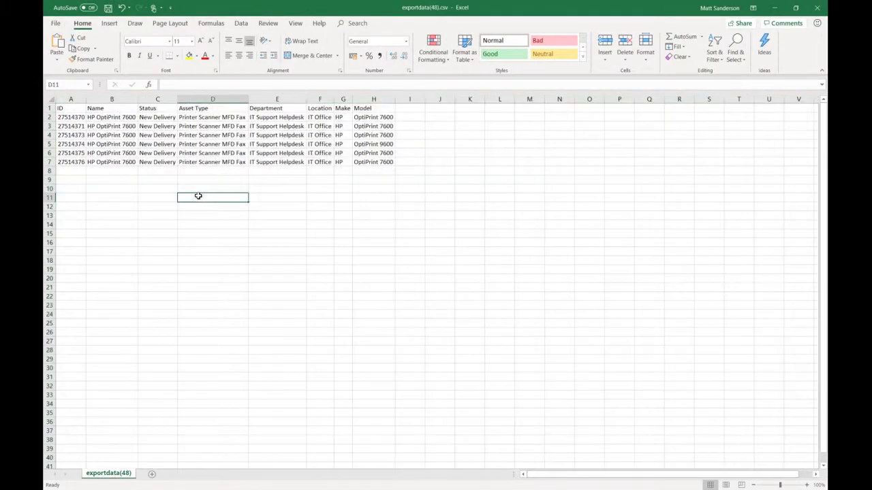
click(159, 99)
click(159, 179)
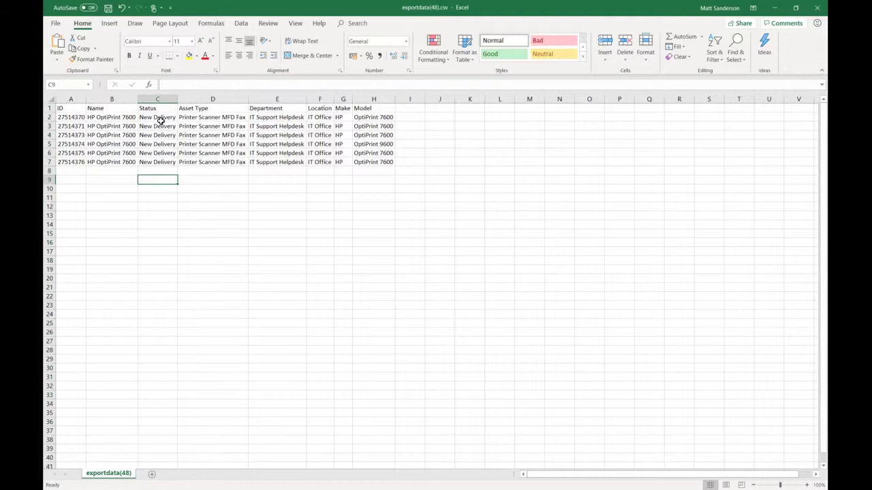
- Enter "In Use High" as the first printer's Status in C2 and fill it down to C7
click(161, 118)
text(I)
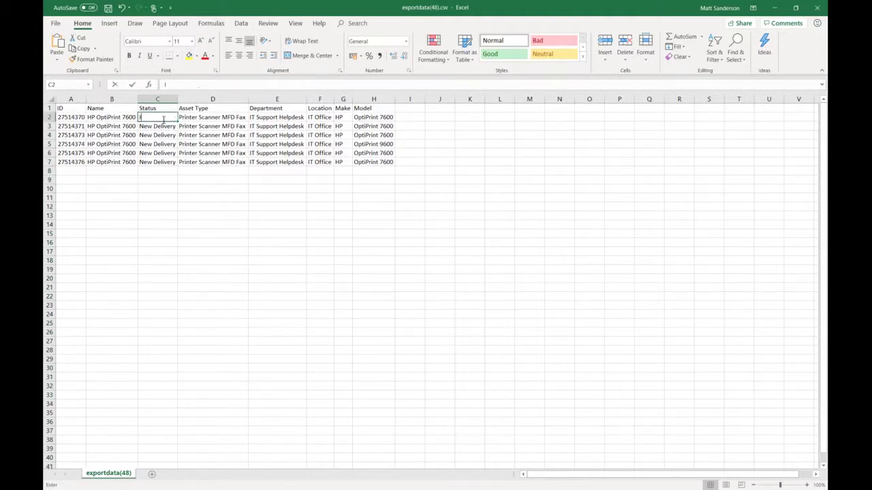
text(n Use H)
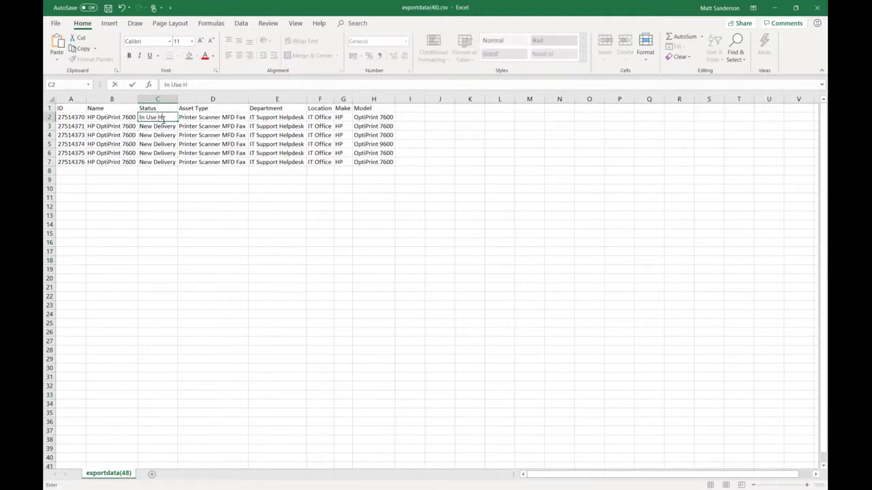
text(igh)
key(ctrl+Return)
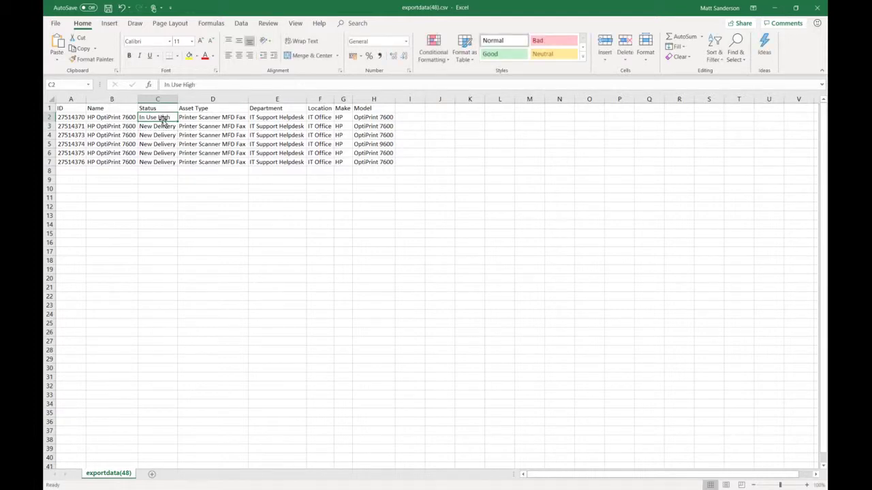
drag(177, 122, 170, 166)
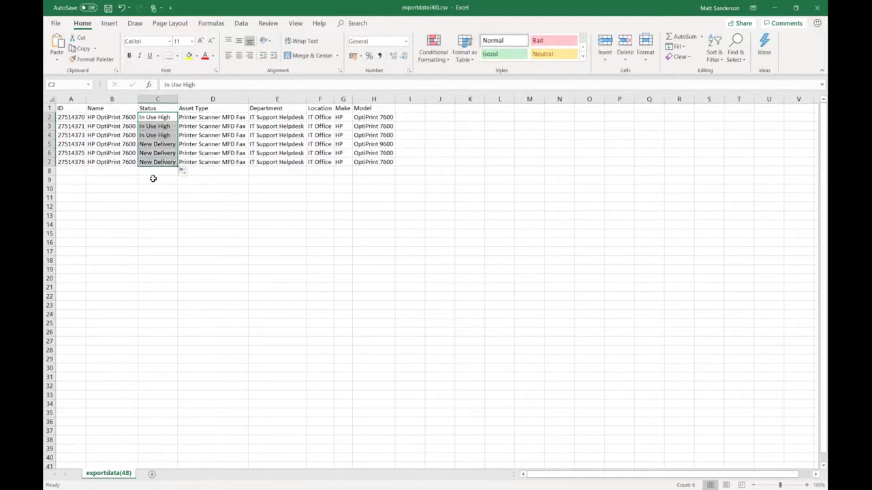
- Delete the Name column and the columns from Asset Type through Model, keeping only ID and Status
click(129, 100)
right_click(129, 102)
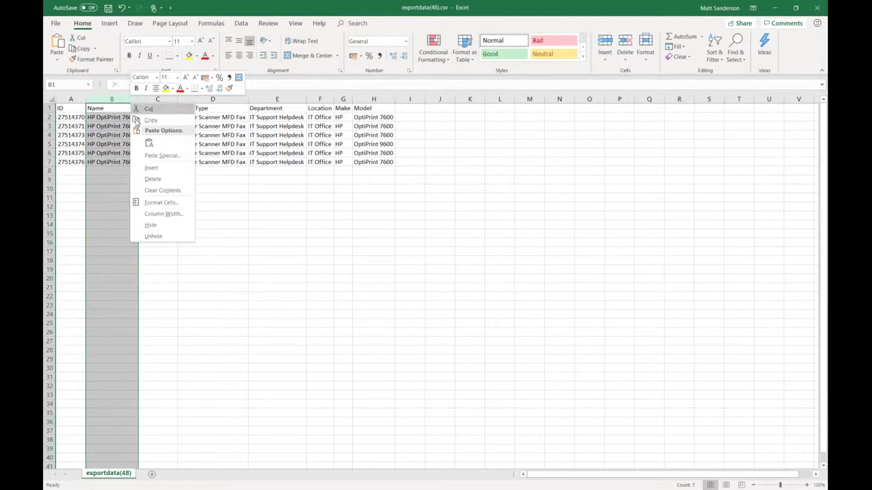
click(144, 169)
drag(156, 100, 323, 99)
right_click(323, 99)
click(340, 175)
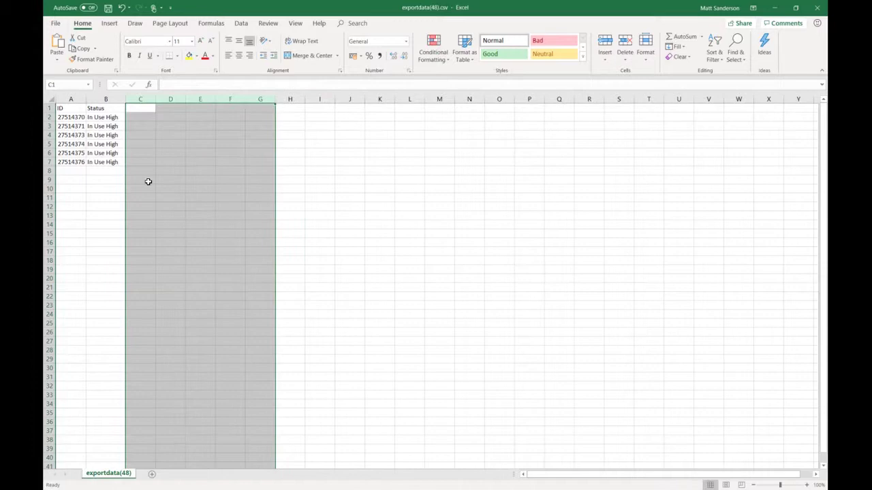
click(144, 181)
- Copy the ID and Status cells A1:B7, including the header row
drag(70, 117, 66, 162)
drag(97, 119, 66, 108)
click(92, 189)
right_click(74, 134)
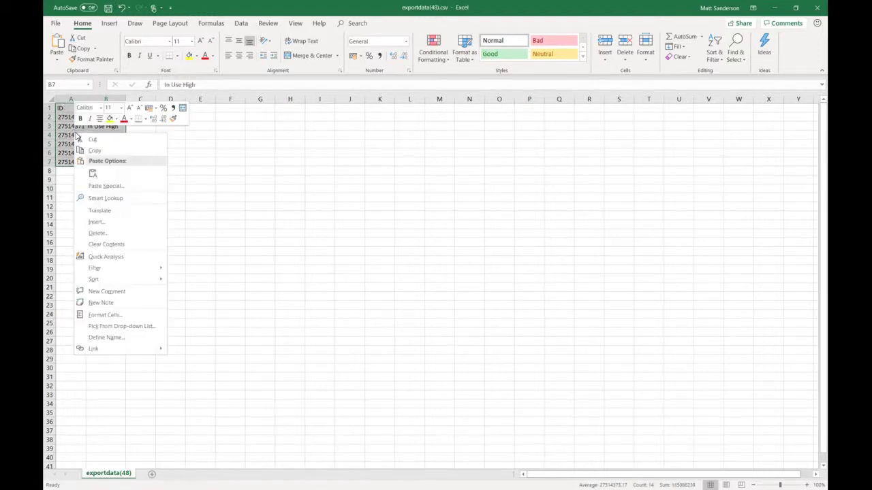
click(85, 151)
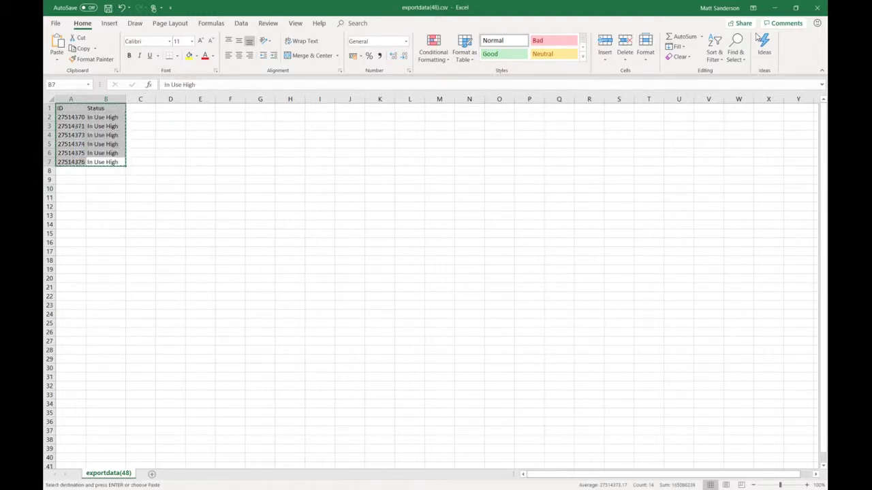
- Switch back to PS Assets, open the bulk Current Status change under Edit Assets, and paste the copied IDs and statuses
click(774, 7)
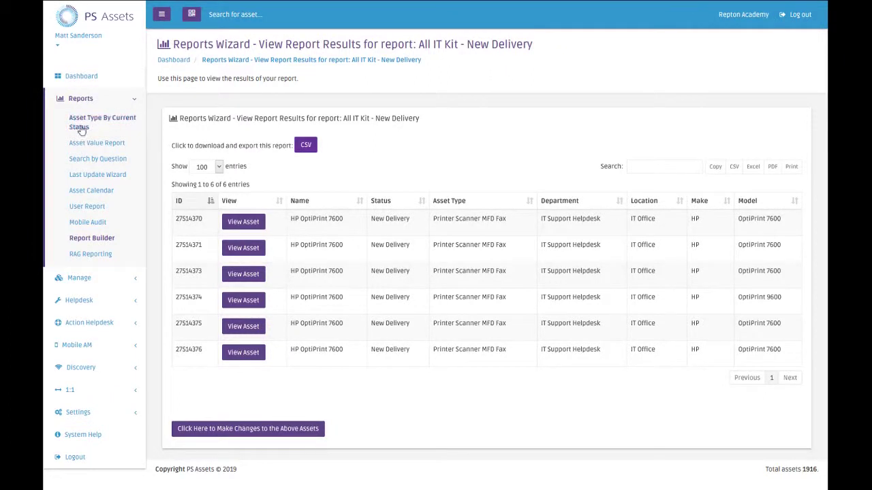
click(79, 98)
click(81, 121)
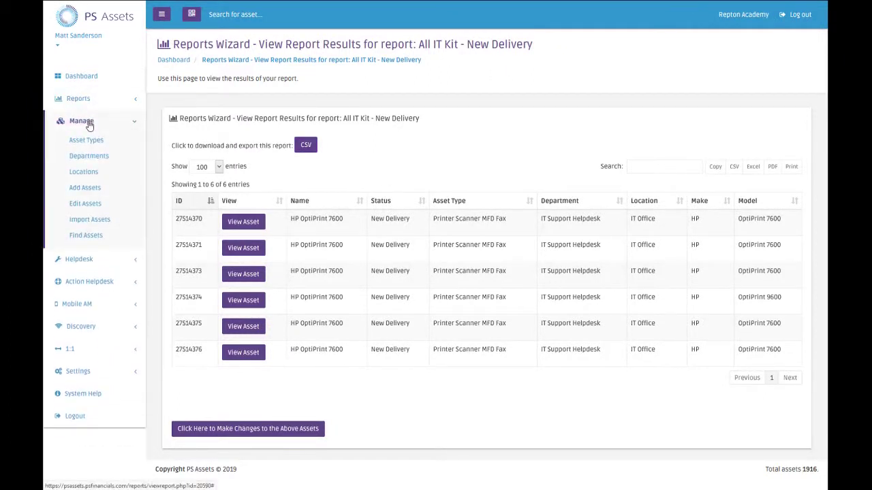
click(87, 206)
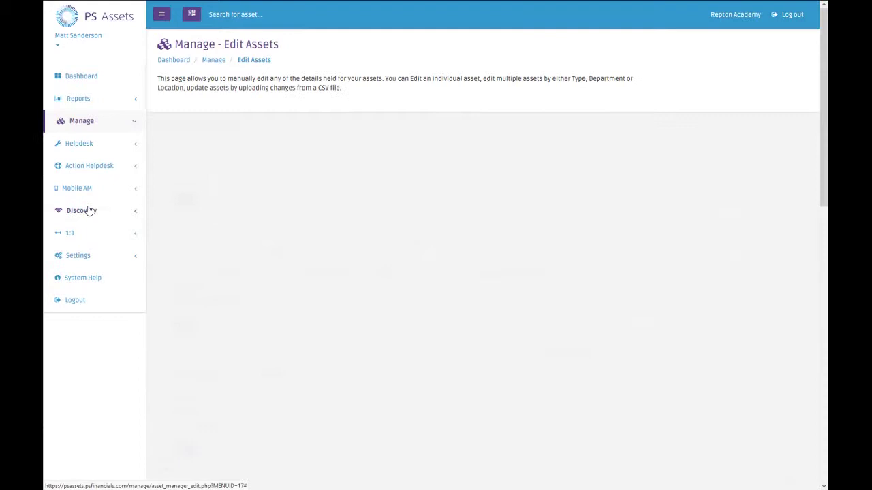
scroll(162, 256, down, 3)
scroll(161, 257, down, 5)
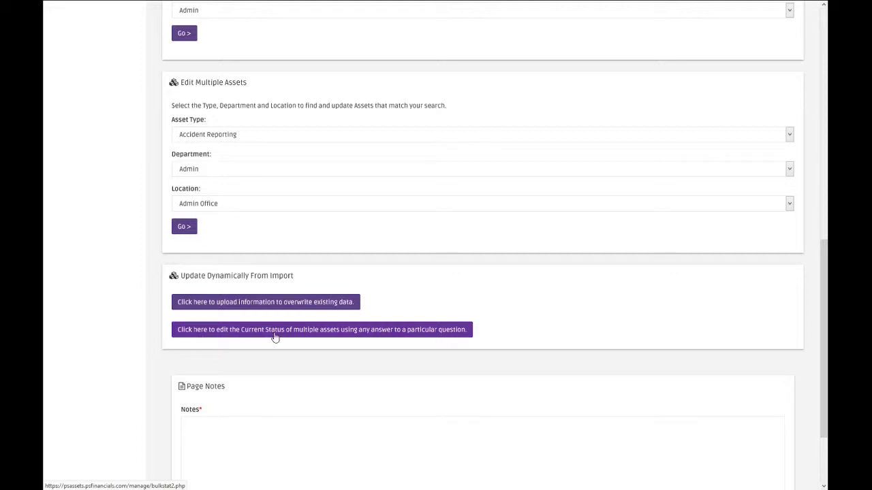
click(374, 330)
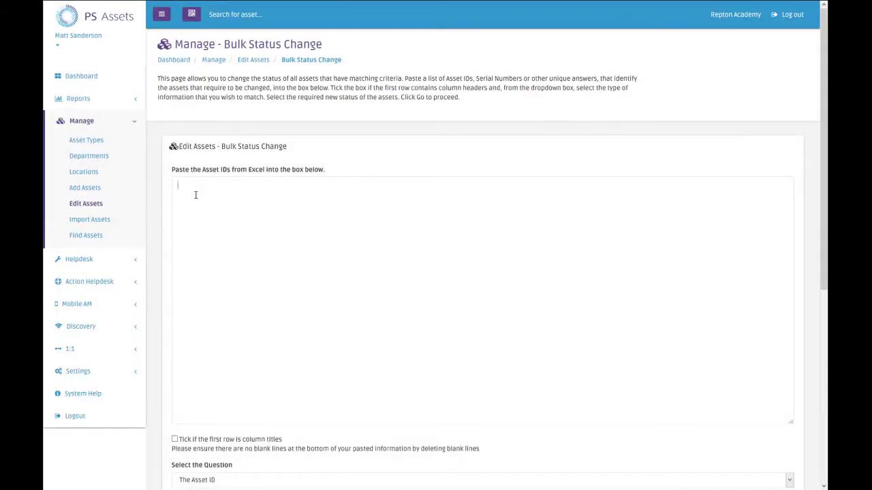
key(ctrl+v)
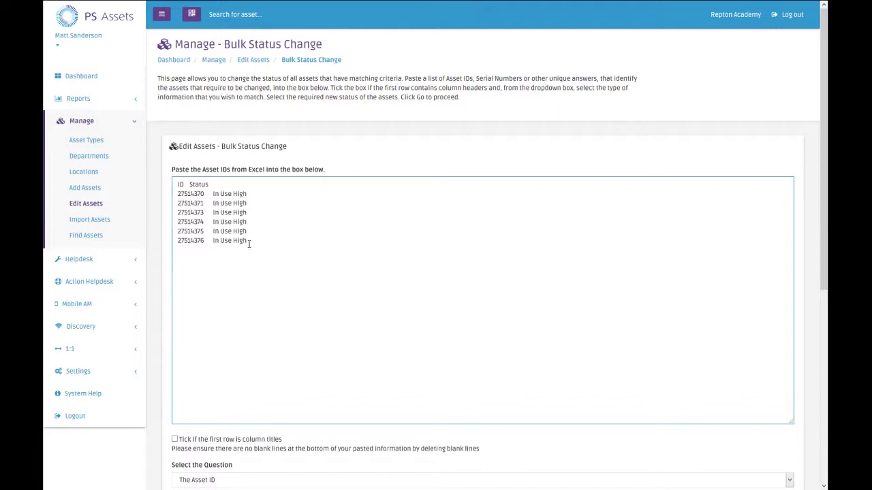
- Mark the first pasted row as column titles and keep The Asset ID as the question to match
scroll(150, 366, down, 2)
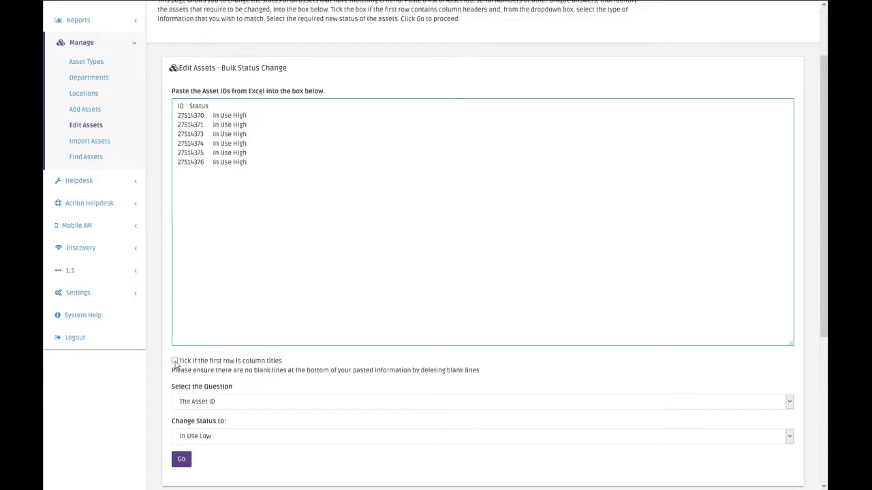
click(175, 361)
scroll(136, 377, down, 2)
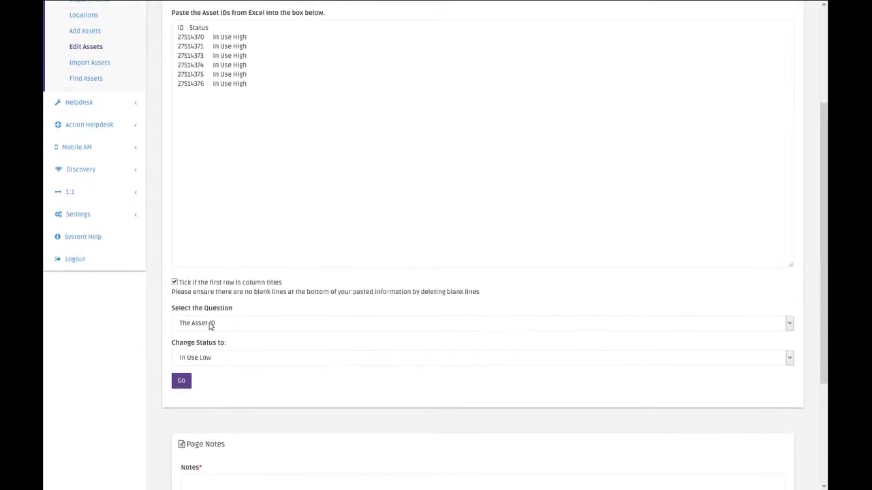
click(210, 324)
click(211, 325)
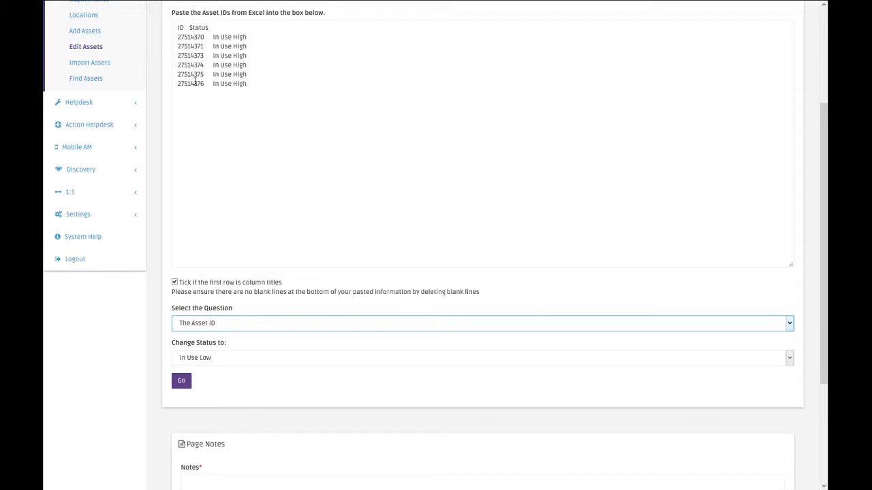
- Set the new status to In Use High, then submit and confirm the bulk status change for the listed assets
click(198, 361)
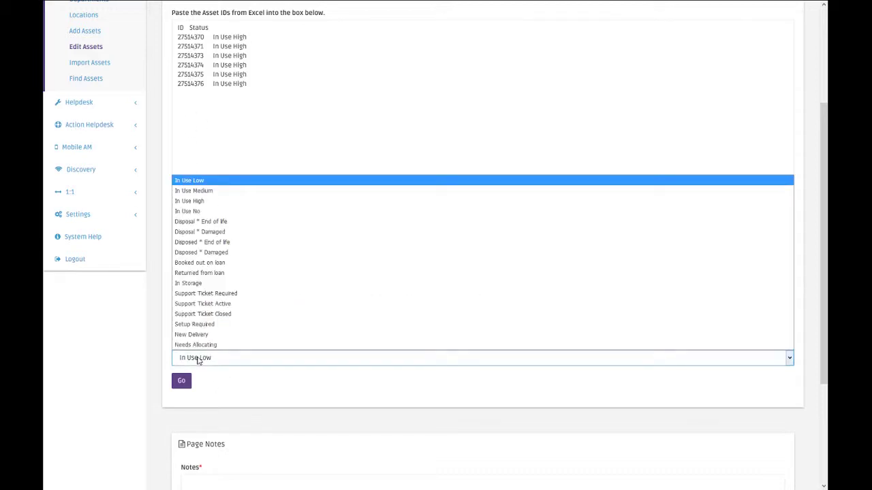
click(196, 201)
click(122, 399)
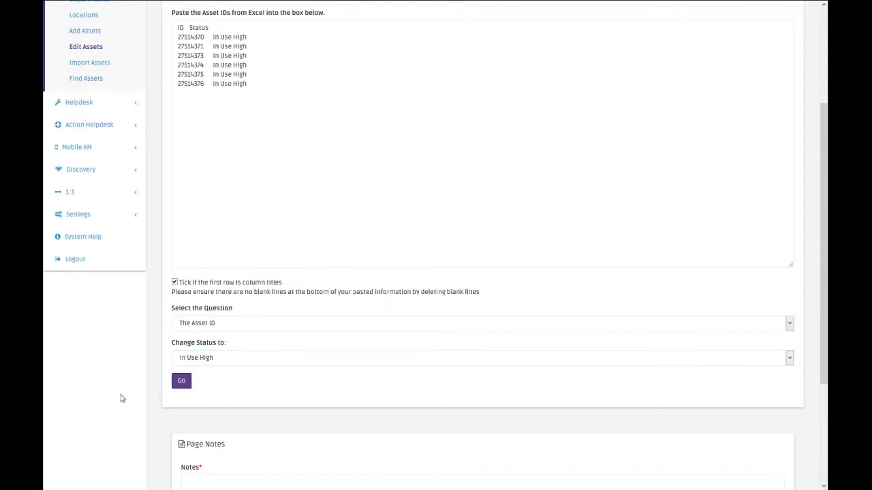
click(182, 382)
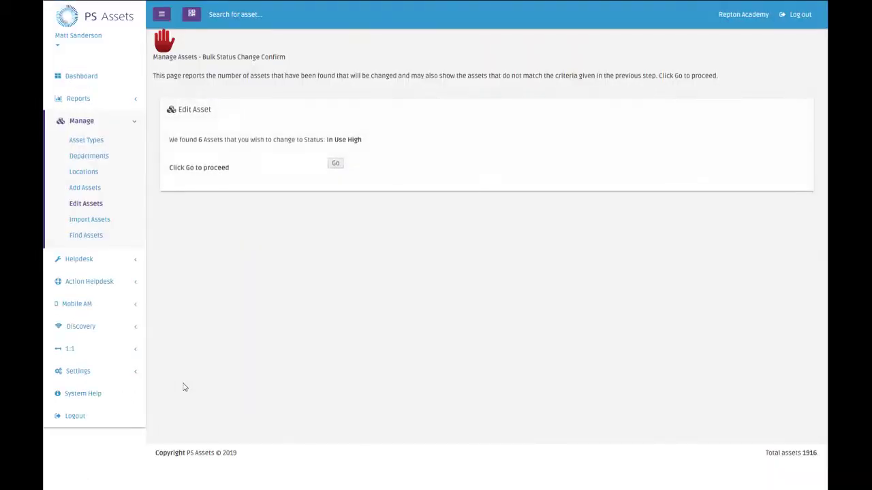
click(336, 165)
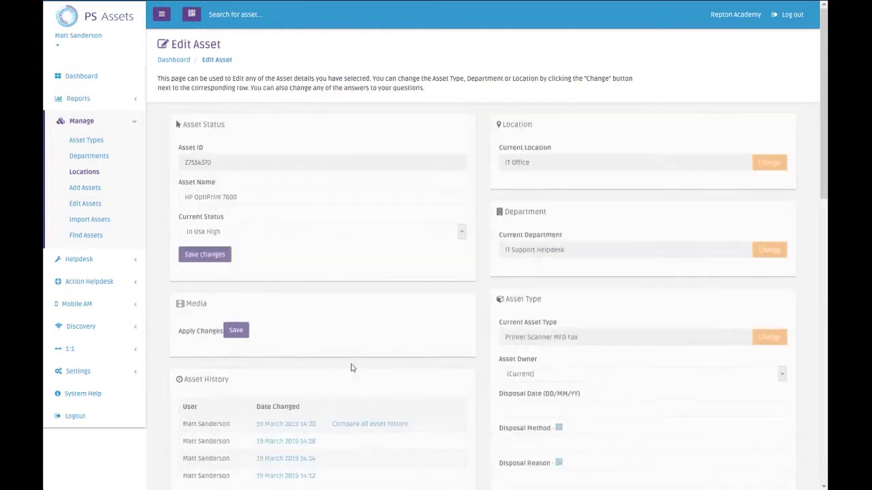
scroll(167, 231, down, 1)
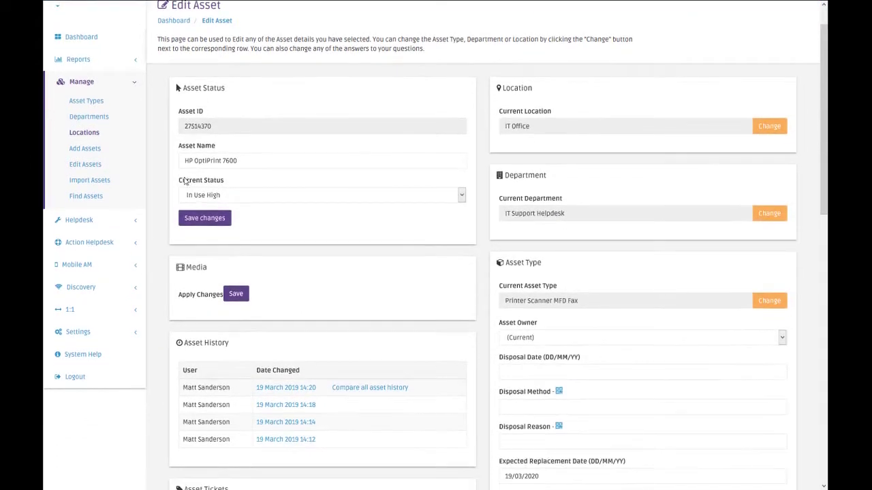